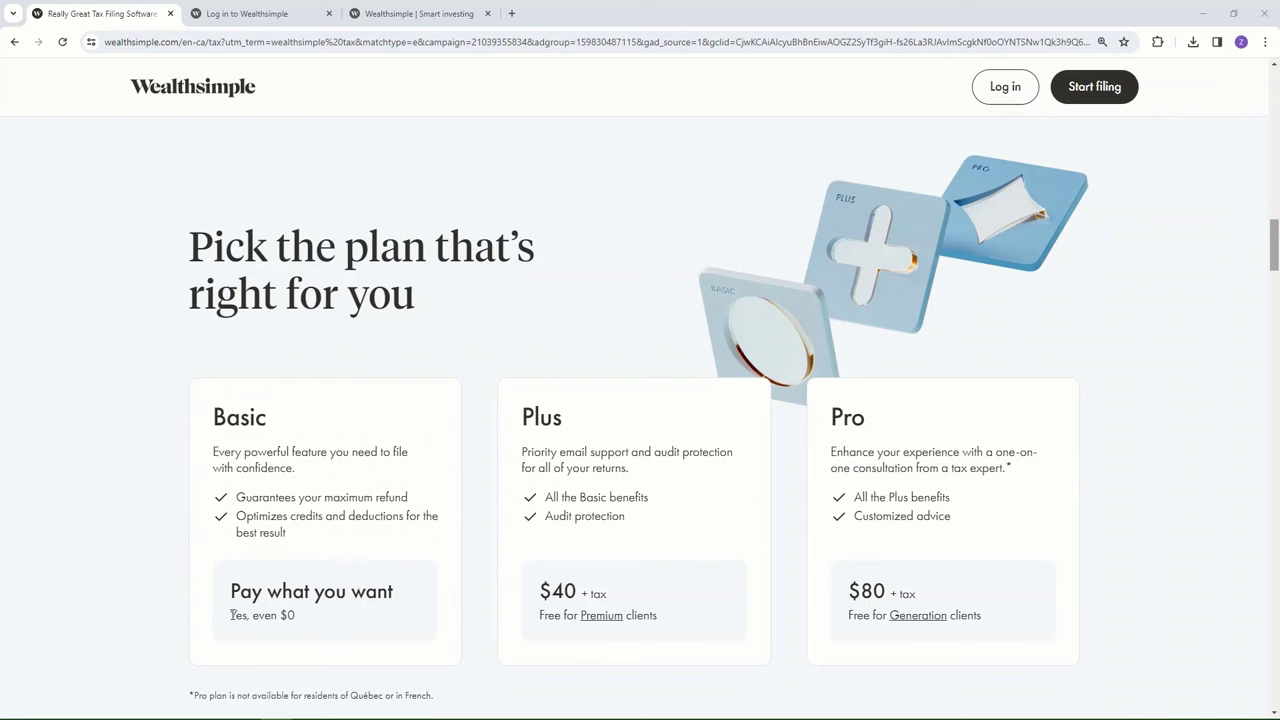
Highlight 'Yes, even $0' under the Basic plan to stress it can cost nothing
{"action": "left_click_drag", "start_coordinate": [231, 615], "coordinate": [337, 625]}
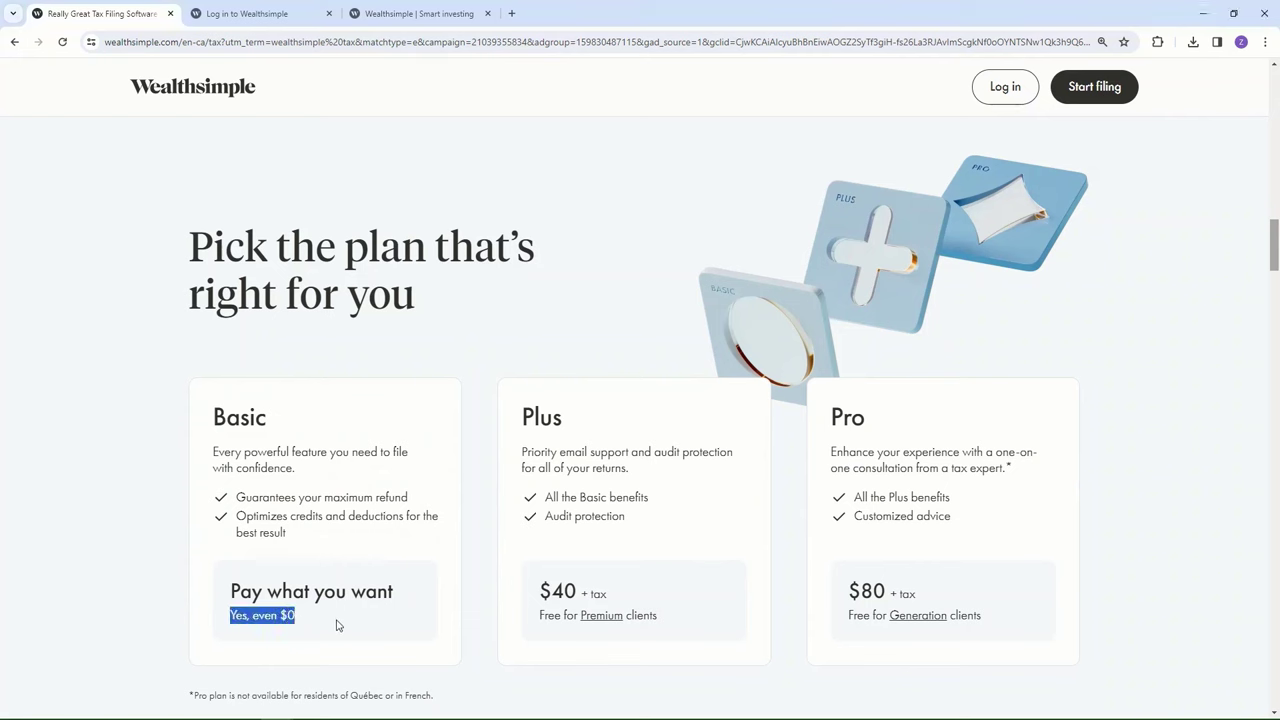
Clear the highlight and switch to the page holding the 2023 tax return
{"action": "left_click", "coordinate": [434, 617]}
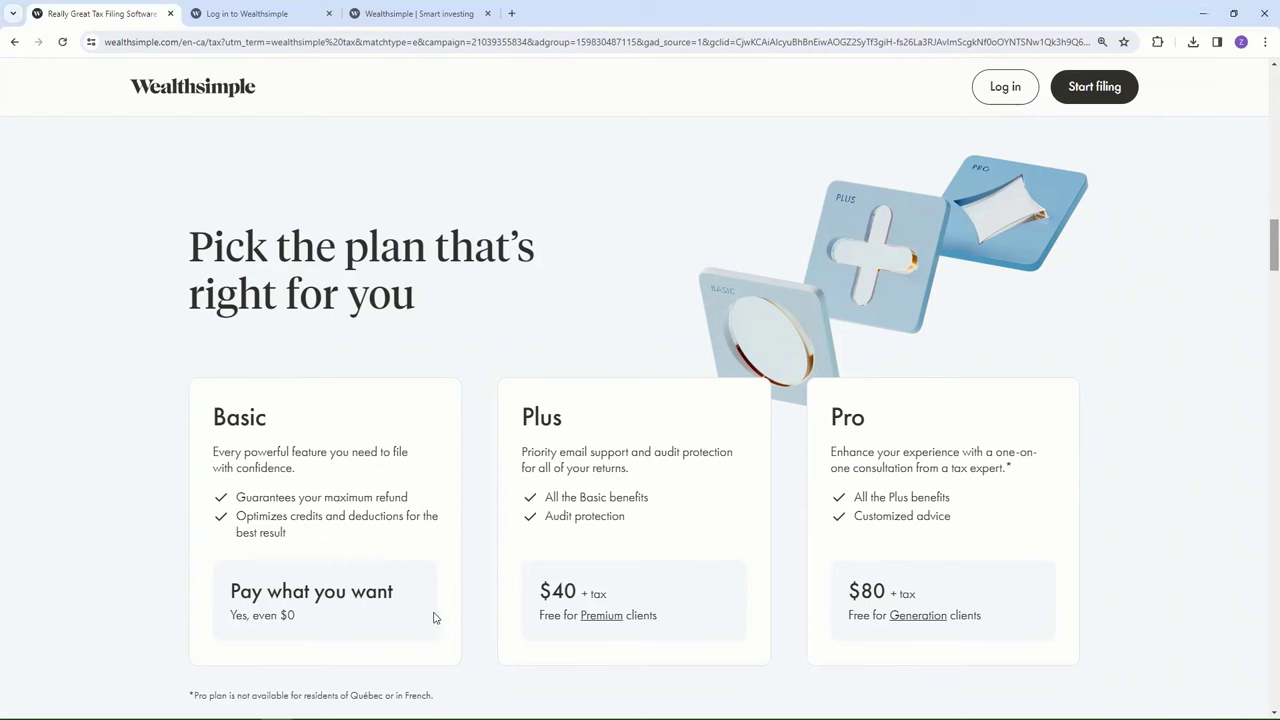
{"action": "left_click", "coordinate": [287, 22]}
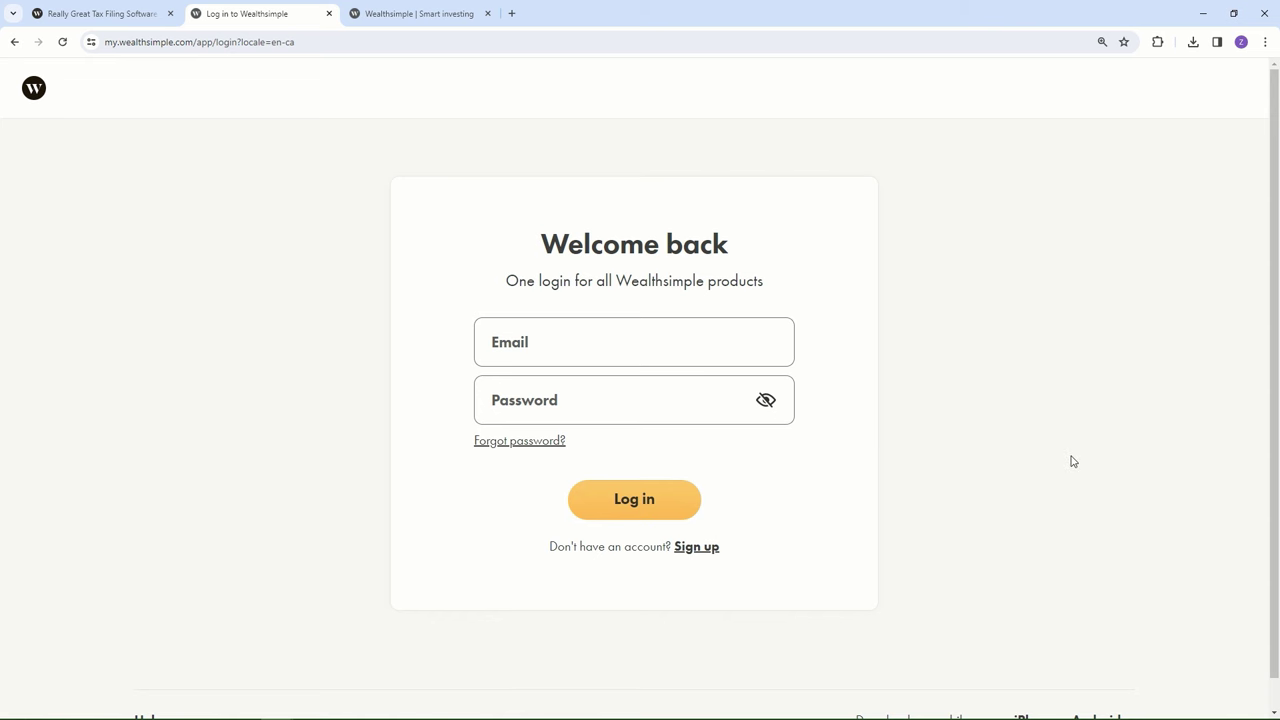
{"action": "left_click", "coordinate": [426, 14]}
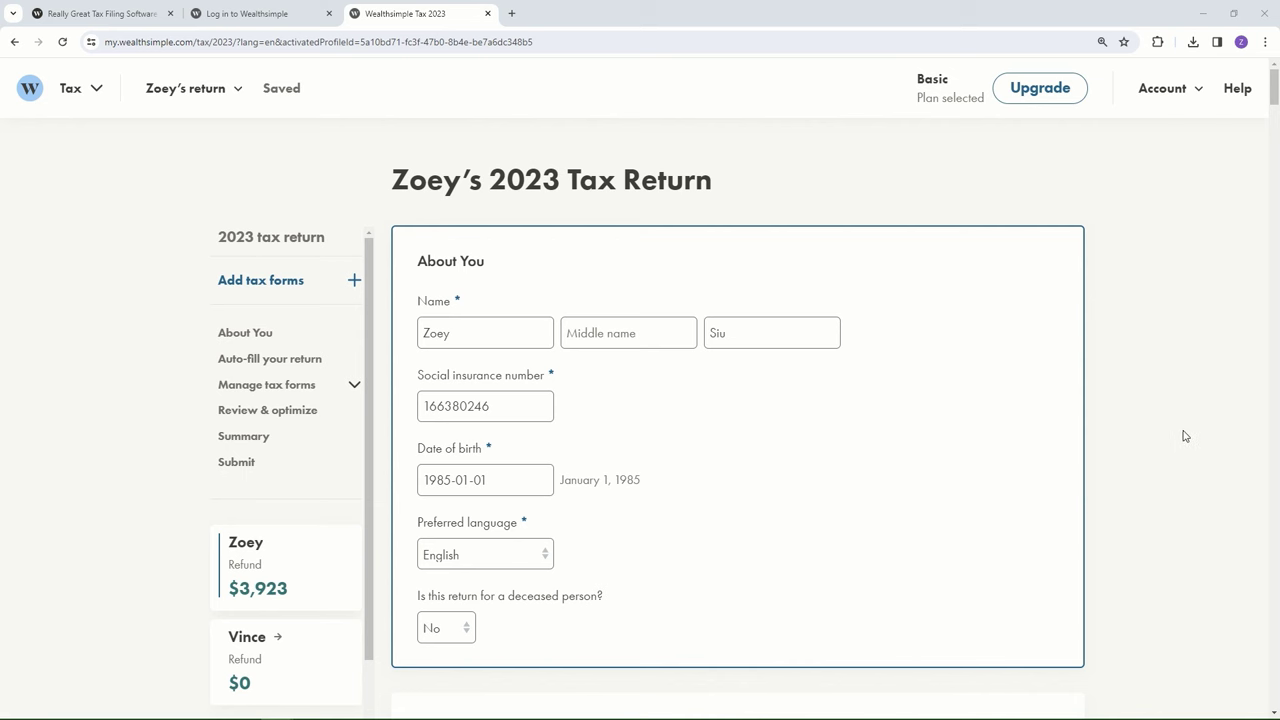
{"action": "scroll", "coordinate": [1183, 436], "scroll_direction": "down", "scroll_amount": 5}
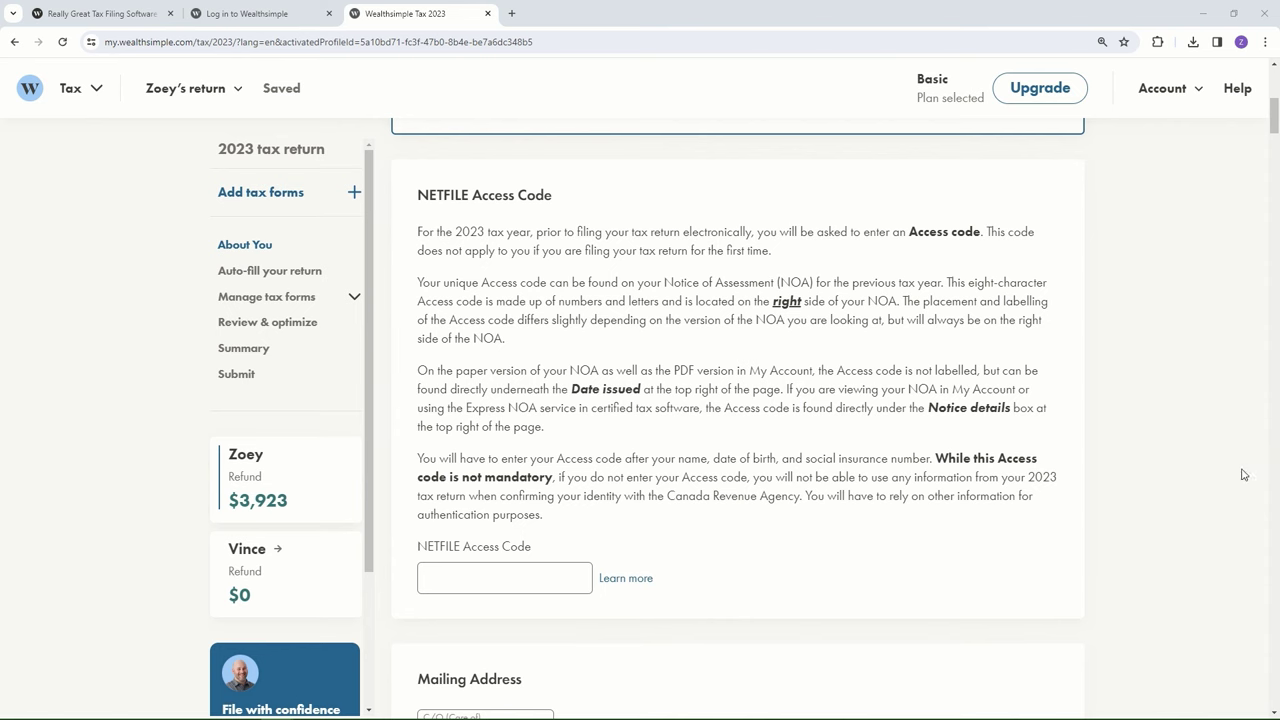
{"action": "scroll", "coordinate": [1168, 500], "scroll_direction": "down", "scroll_amount": 2}
{"action": "scroll", "coordinate": [1168, 498], "scroll_direction": "down", "scroll_amount": 2}
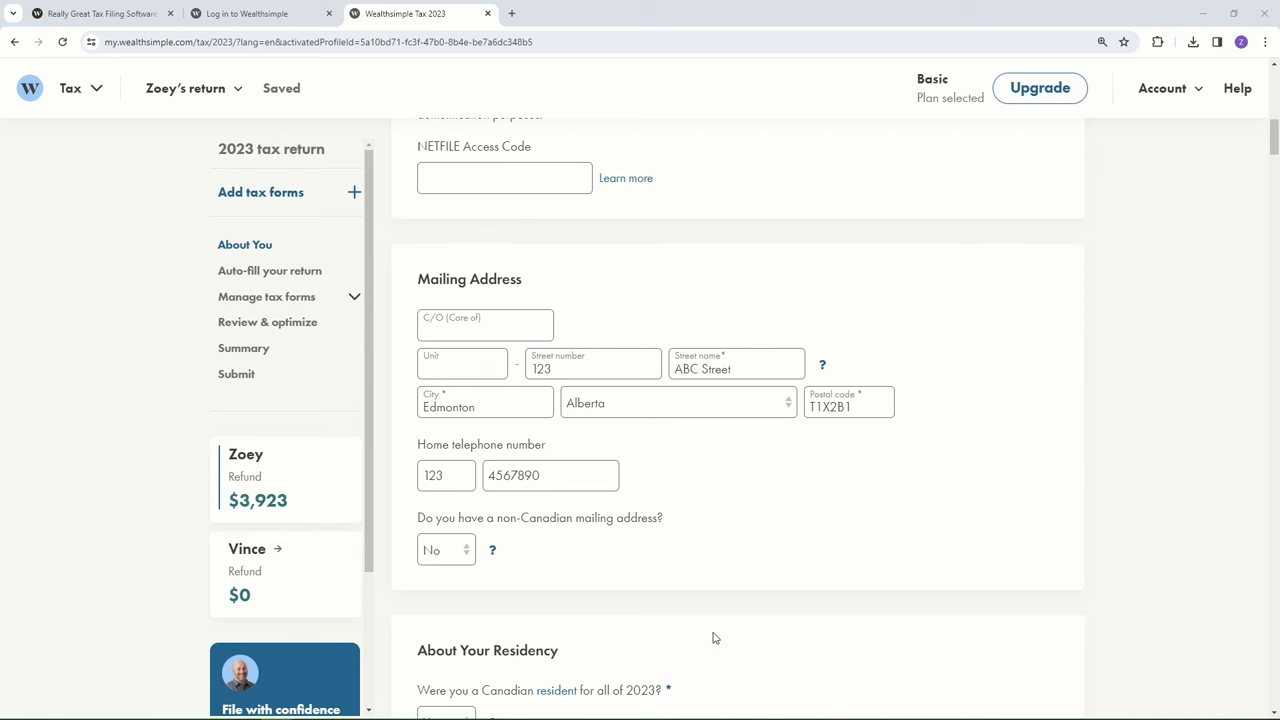
{"action": "scroll", "coordinate": [937, 589], "scroll_direction": "down", "scroll_amount": 3}
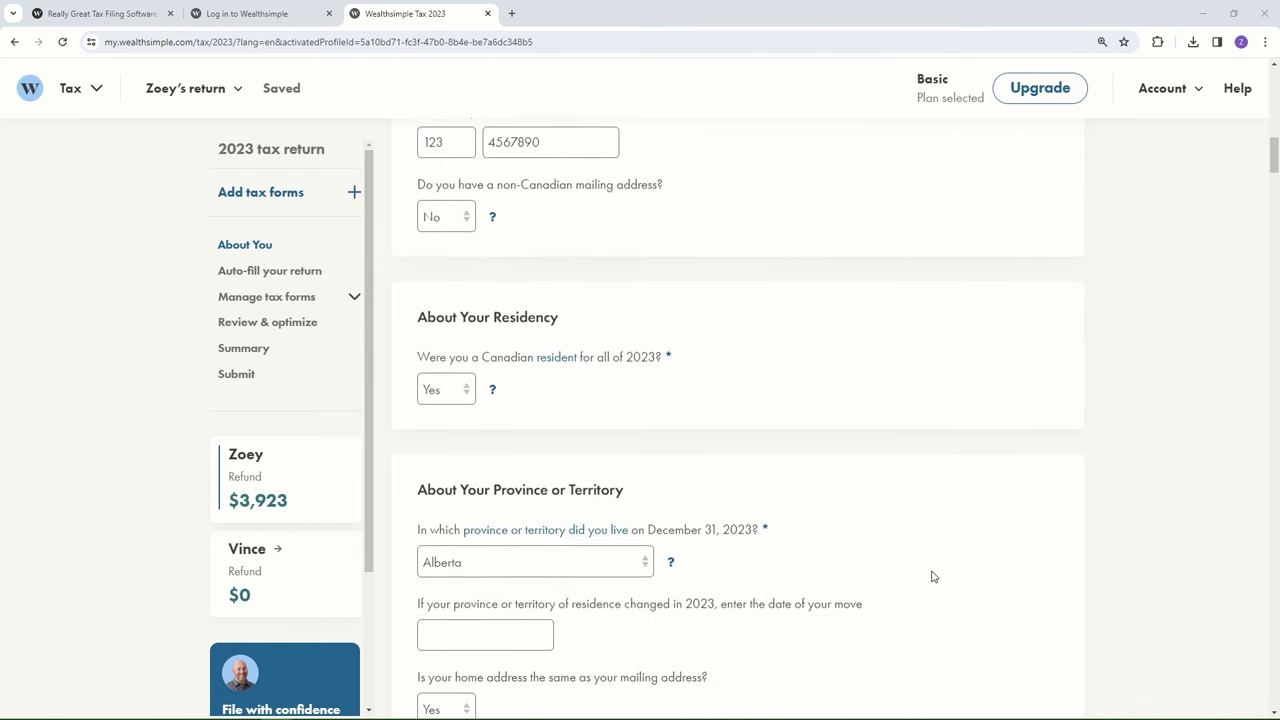
{"action": "scroll", "coordinate": [932, 576], "scroll_direction": "down", "scroll_amount": 1}
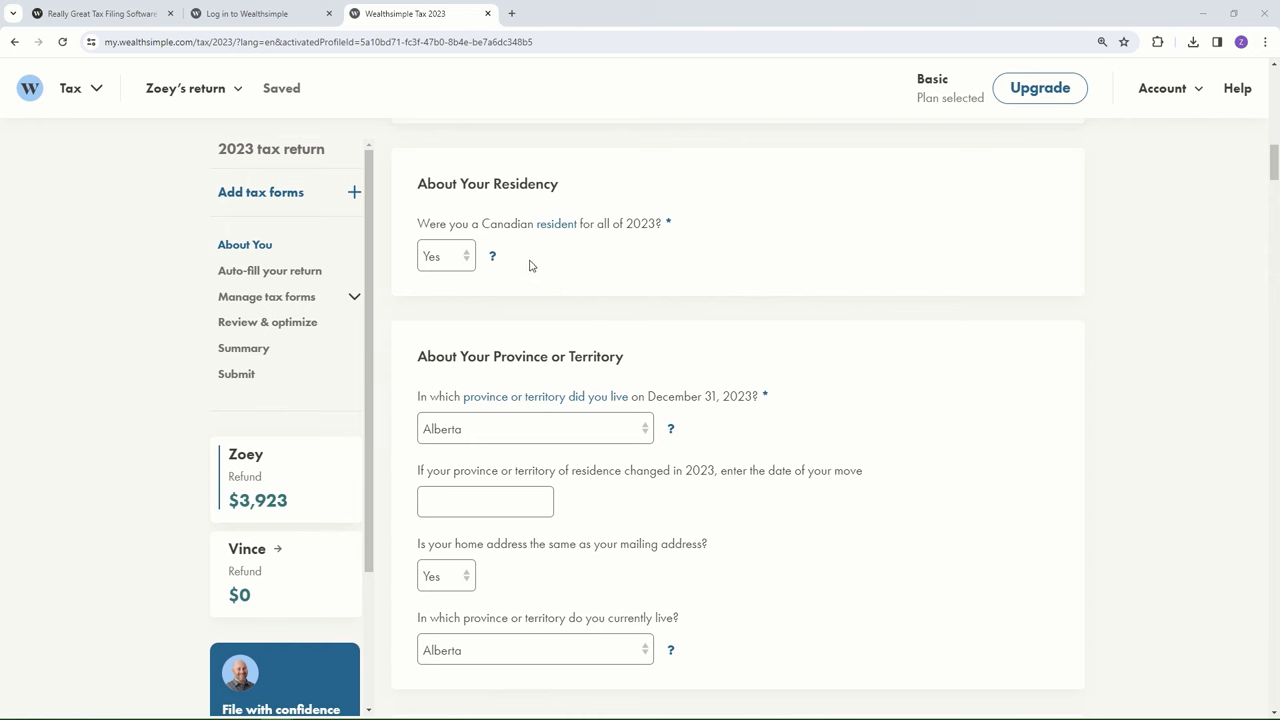
{"action": "left_click", "coordinate": [470, 260]}
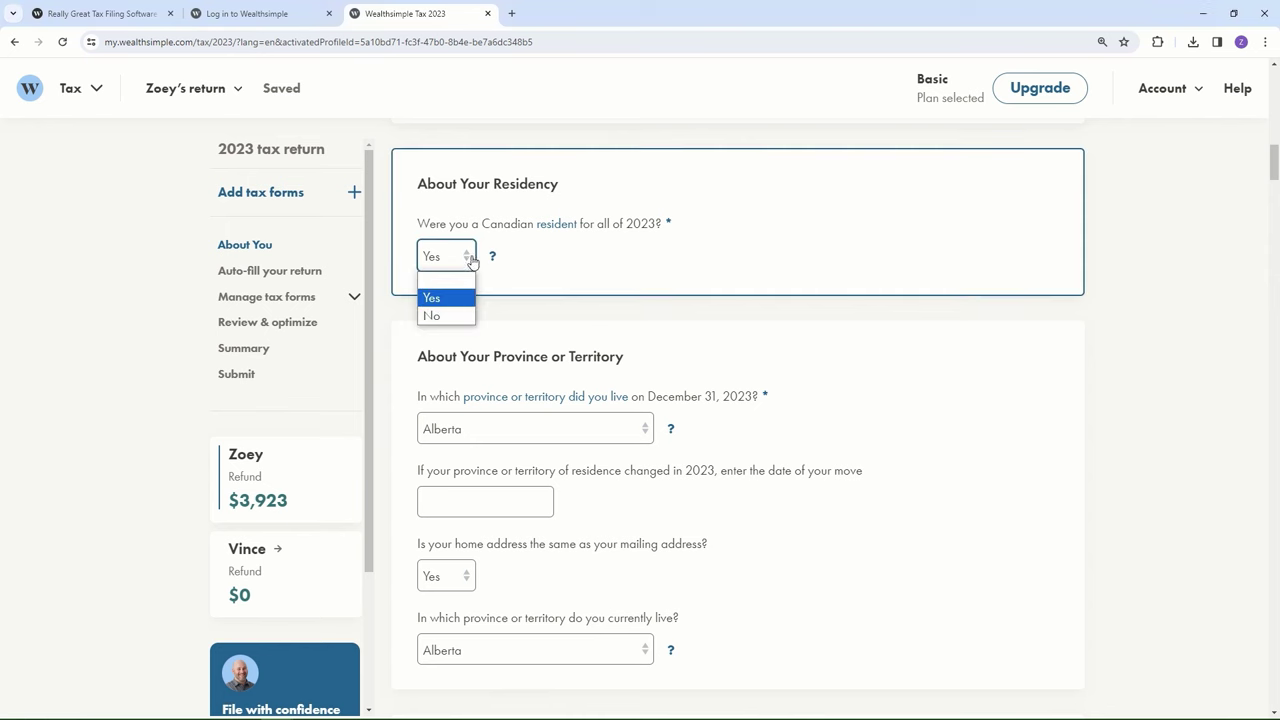
{"action": "left_click", "coordinate": [460, 315]}
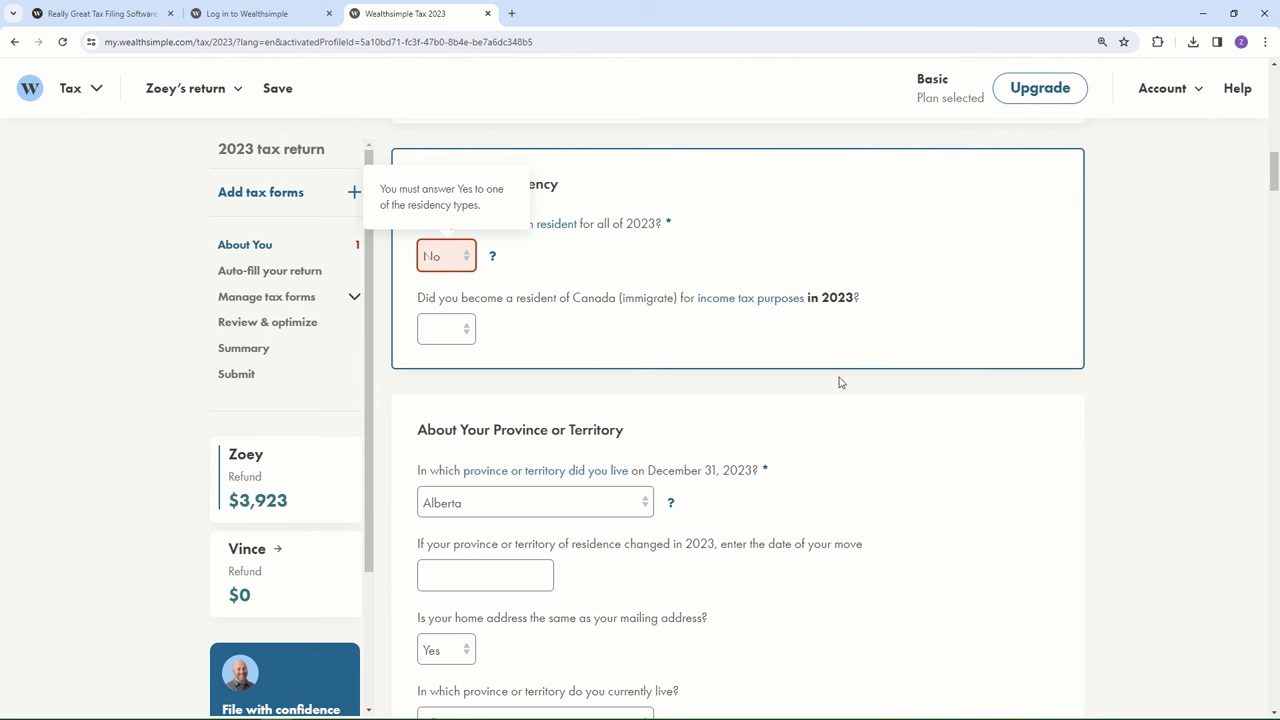
{"action": "left_click", "coordinate": [468, 268]}
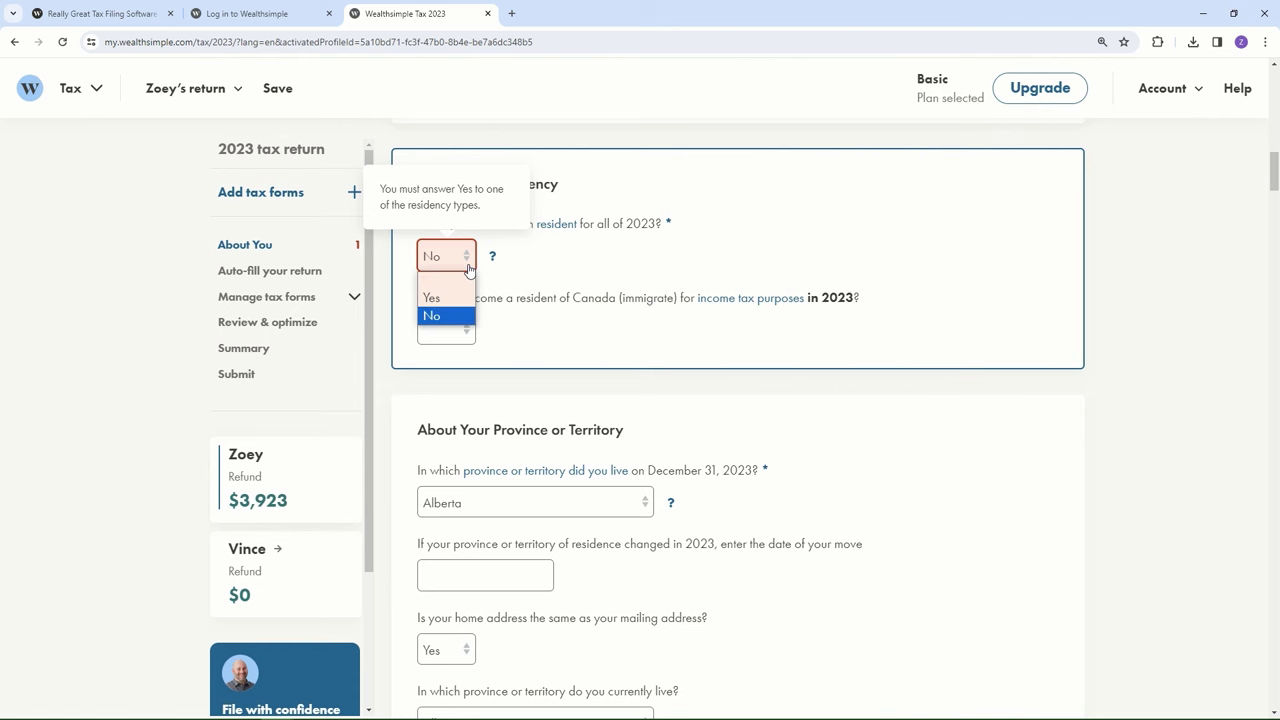
{"action": "left_click", "coordinate": [440, 297]}
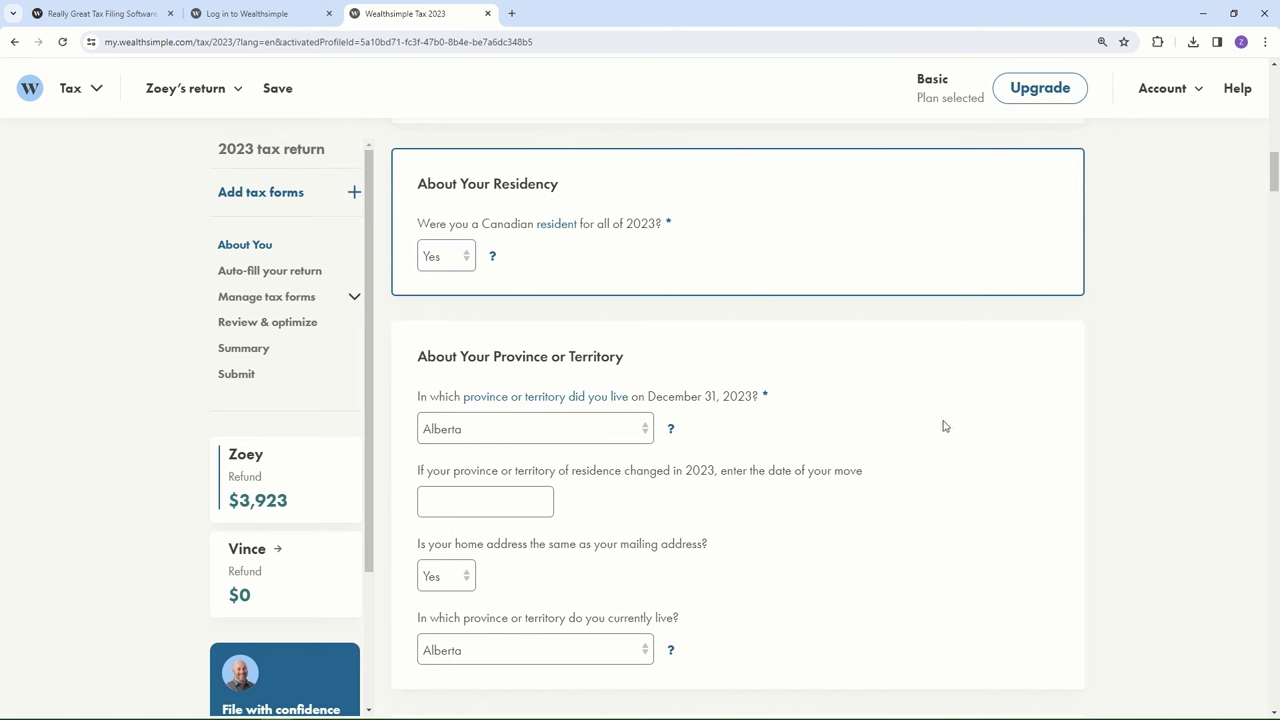
{"action": "scroll", "coordinate": [856, 414], "scroll_direction": "down", "scroll_amount": 1}
{"action": "scroll", "coordinate": [856, 414], "scroll_direction": "down", "scroll_amount": 1}
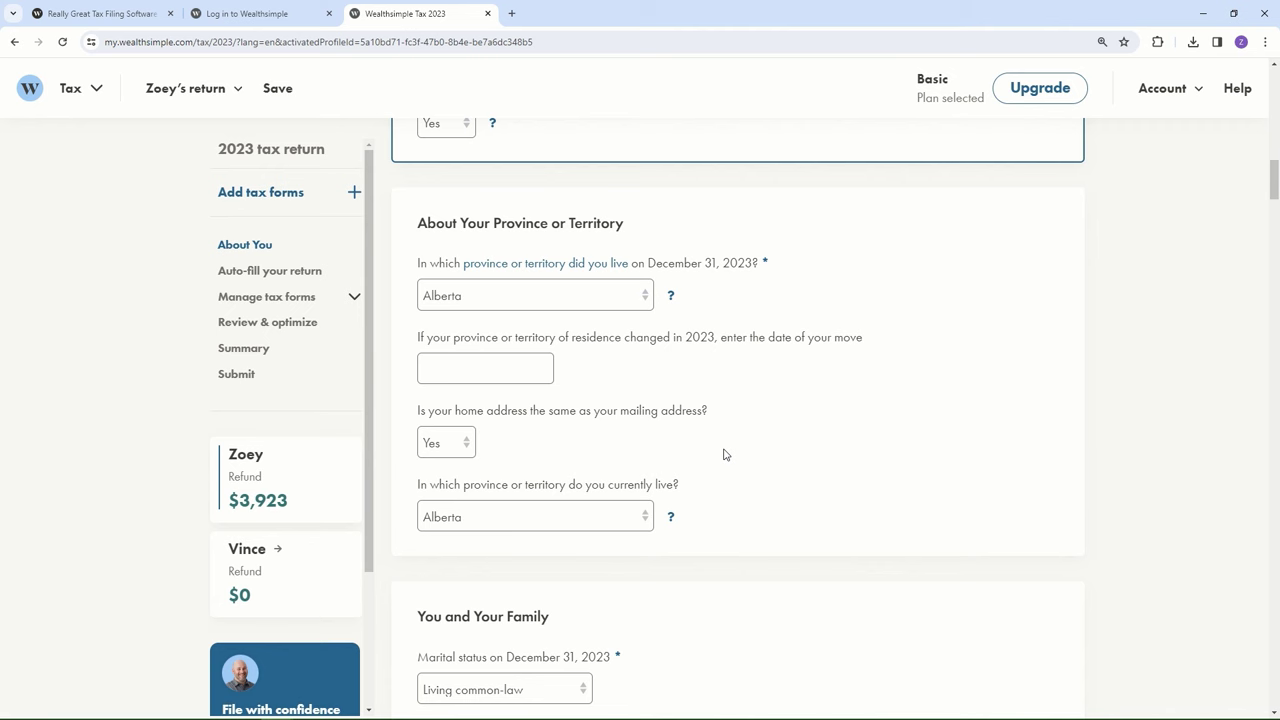
{"action": "scroll", "coordinate": [828, 486], "scroll_direction": "down", "scroll_amount": 3}
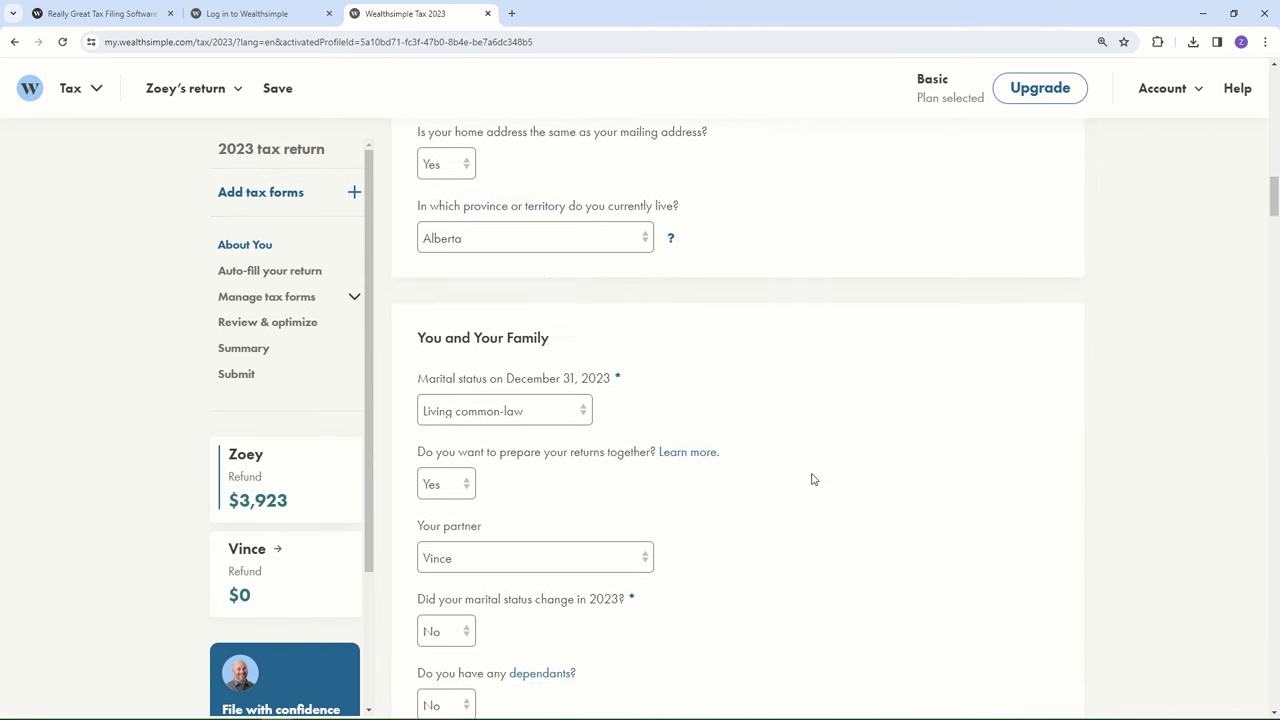
{"action": "scroll", "coordinate": [812, 479], "scroll_direction": "down", "scroll_amount": 1}
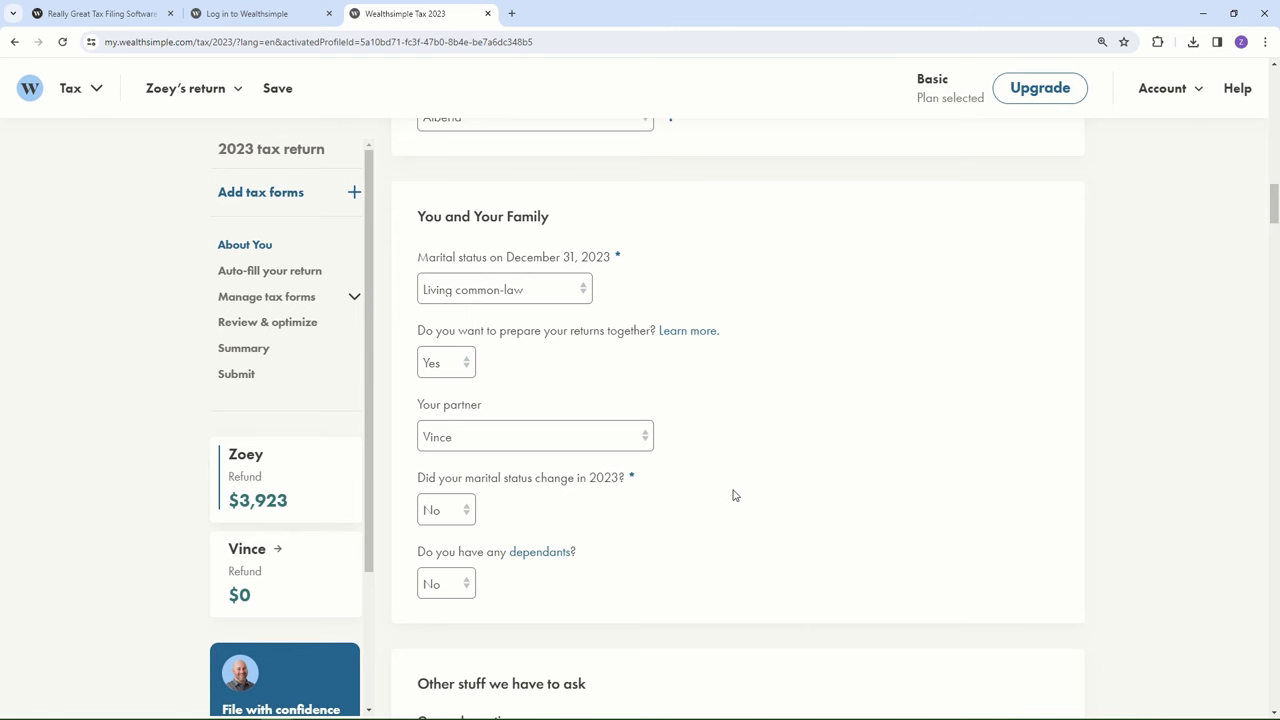
{"action": "scroll", "coordinate": [842, 493], "scroll_direction": "down", "scroll_amount": 4}
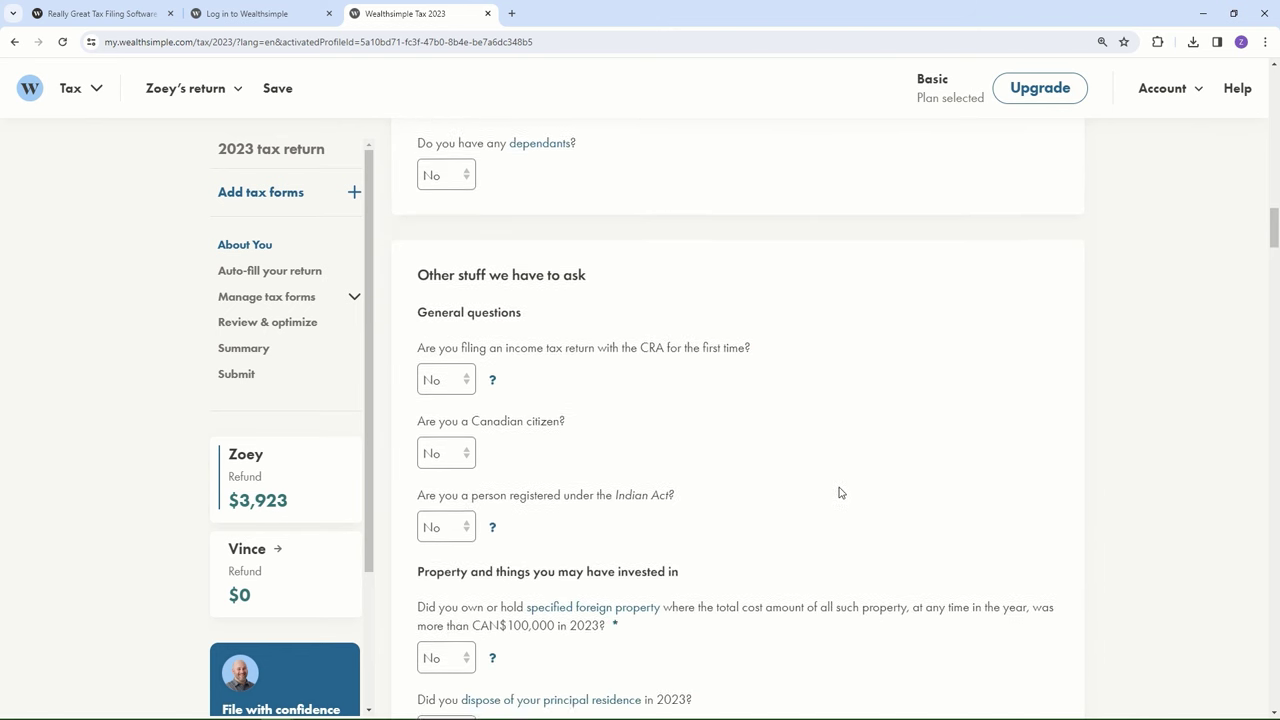
{"action": "scroll", "coordinate": [840, 493], "scroll_direction": "down", "scroll_amount": 1}
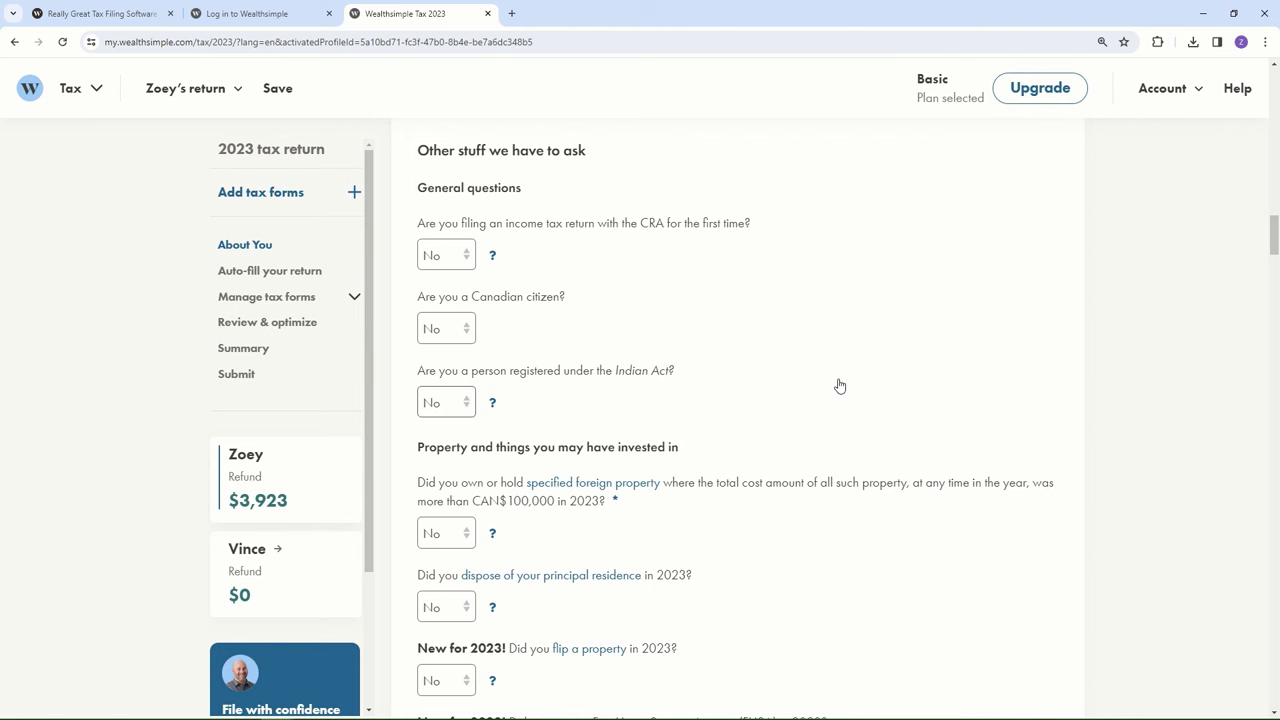
{"action": "scroll", "coordinate": [840, 385], "scroll_direction": "down", "scroll_amount": 1}
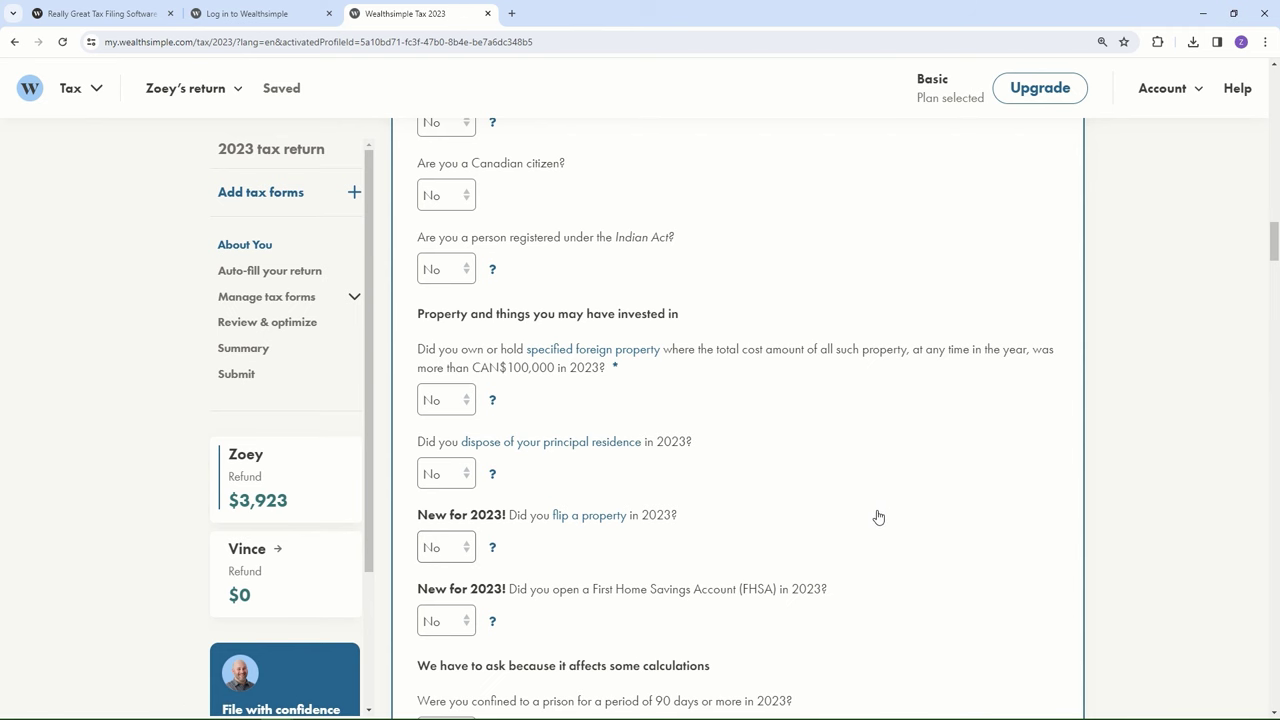
{"action": "scroll", "coordinate": [954, 505], "scroll_direction": "down", "scroll_amount": 1}
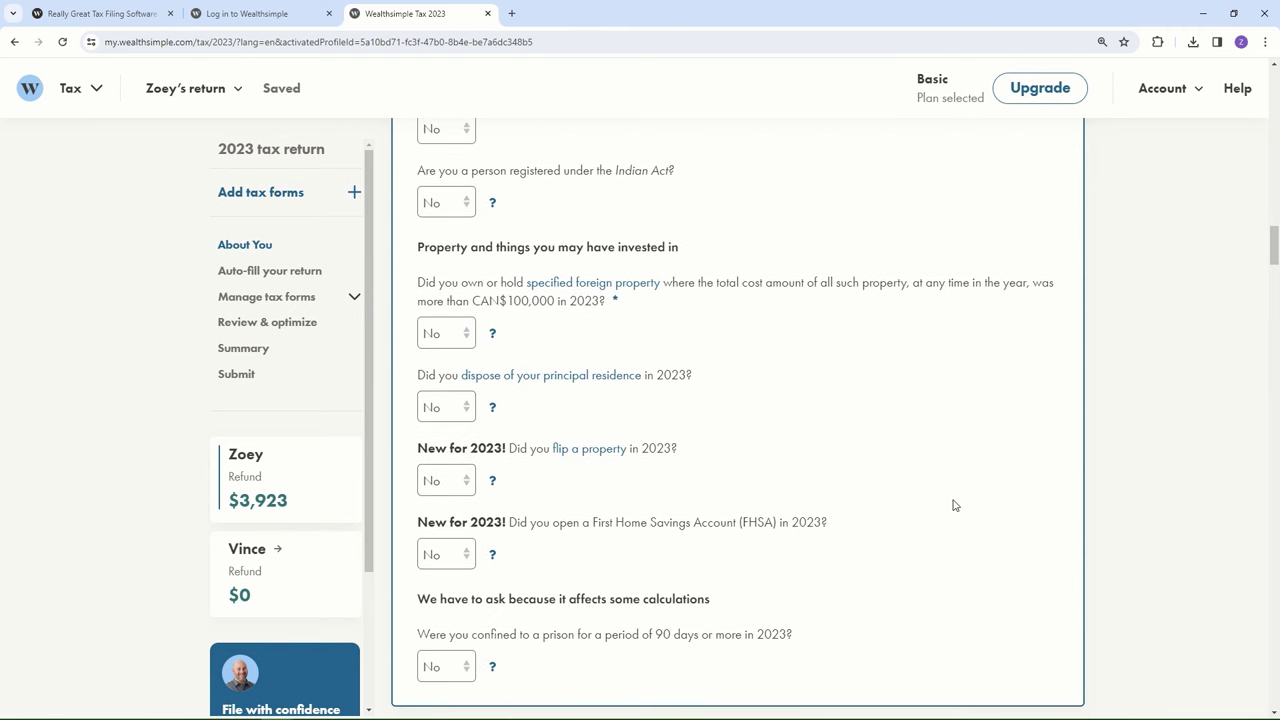
{"action": "scroll", "coordinate": [954, 505], "scroll_direction": "down", "scroll_amount": 5}
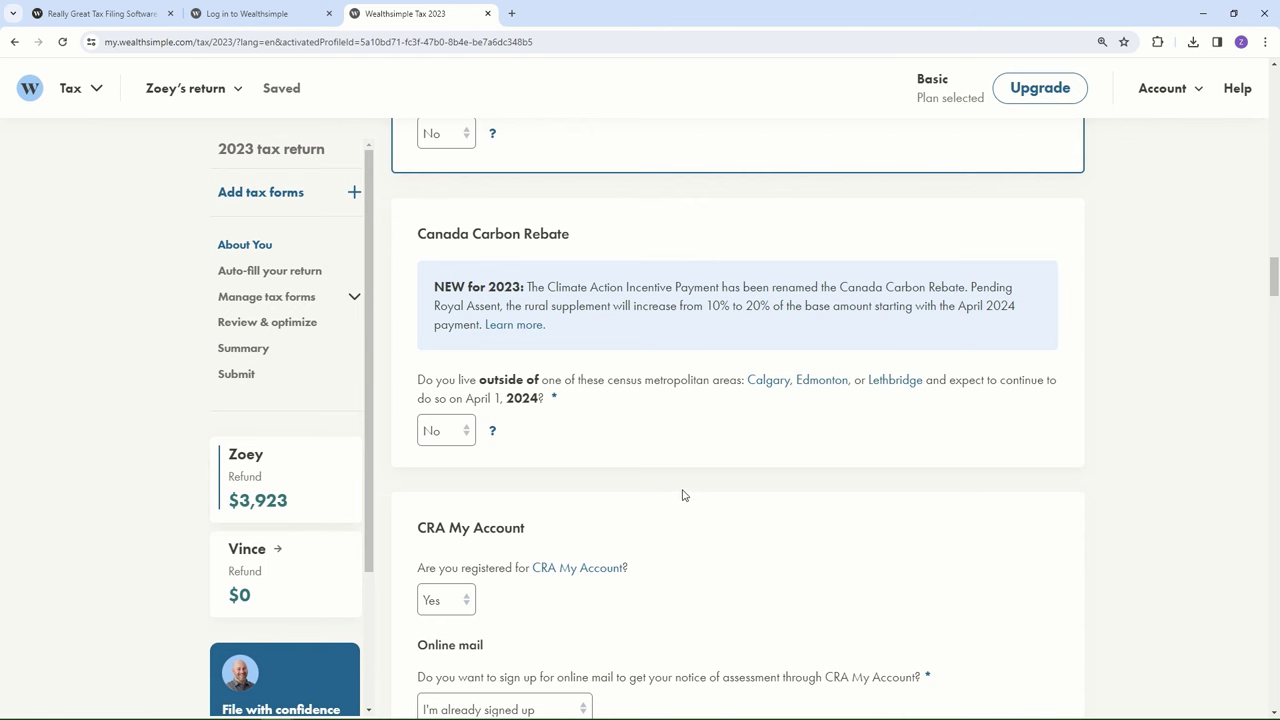
{"action": "scroll", "coordinate": [838, 461], "scroll_direction": "down", "scroll_amount": 3}
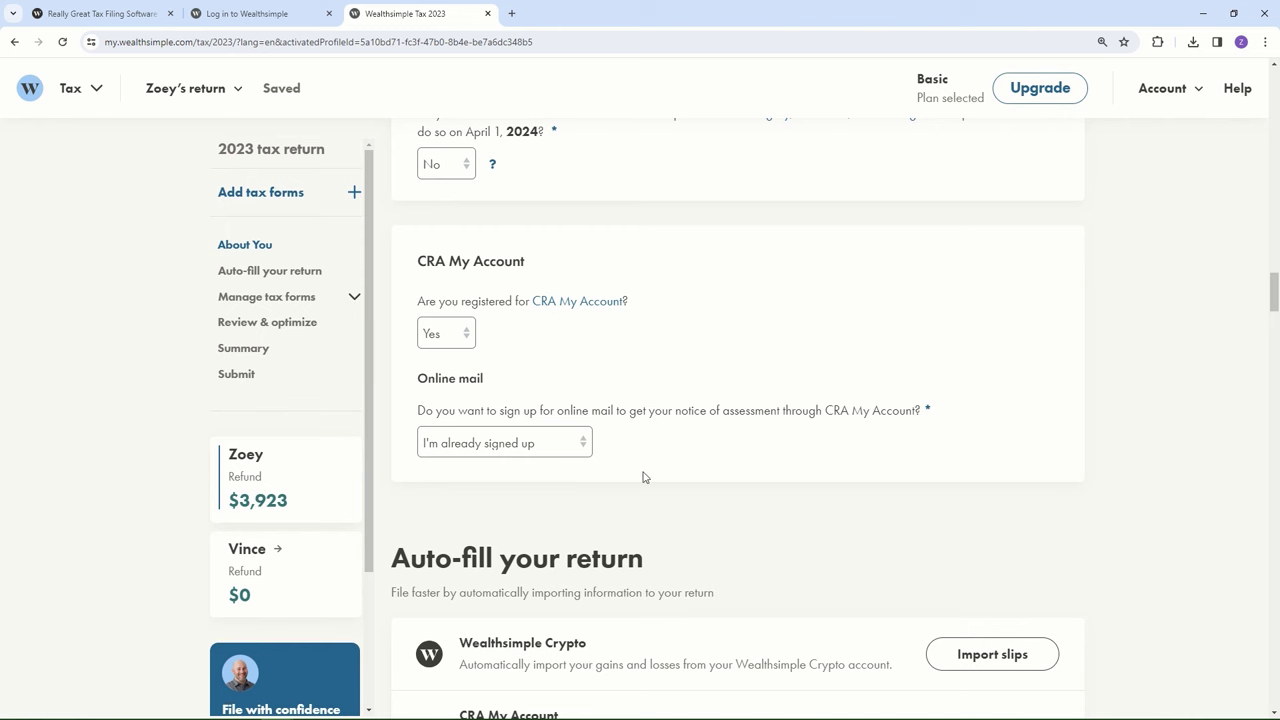
Scroll past the About You questions to the Auto-fill your return options
{"action": "scroll", "coordinate": [780, 471], "scroll_direction": "down", "scroll_amount": 1}
{"action": "scroll", "coordinate": [780, 471], "scroll_direction": "down", "scroll_amount": 3}
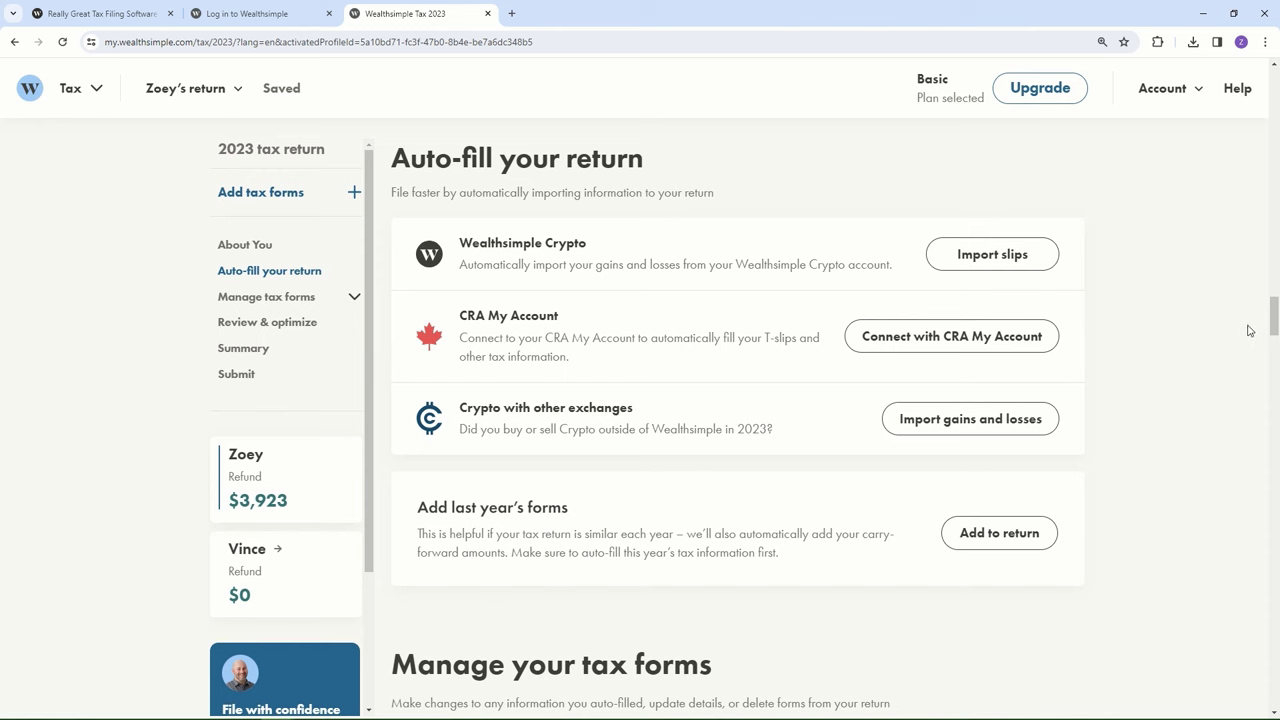
Review the partner's Spouse or Common-Law Partner answers, then return to Manage your tax forms
{"action": "scroll", "coordinate": [1181, 405], "scroll_direction": "down", "scroll_amount": 3}
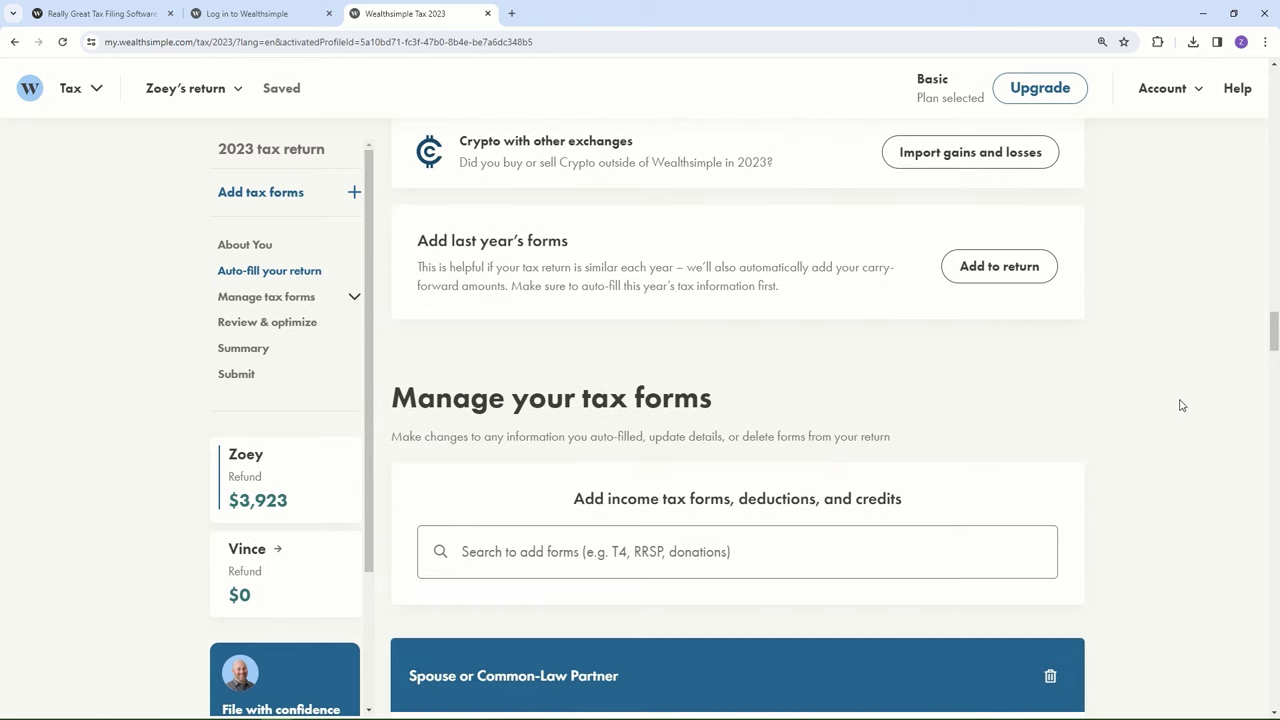
{"action": "scroll", "coordinate": [1181, 405], "scroll_direction": "down", "scroll_amount": 5}
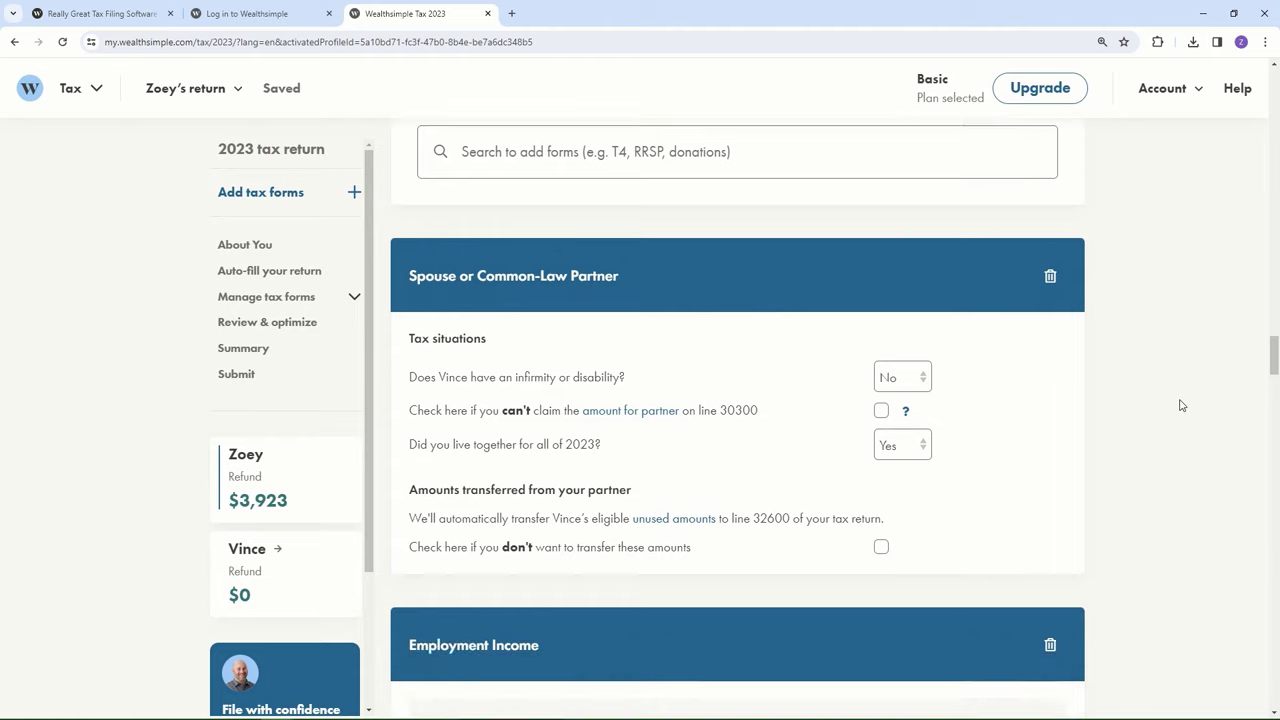
{"action": "scroll", "coordinate": [1181, 405], "scroll_direction": "down", "scroll_amount": 1}
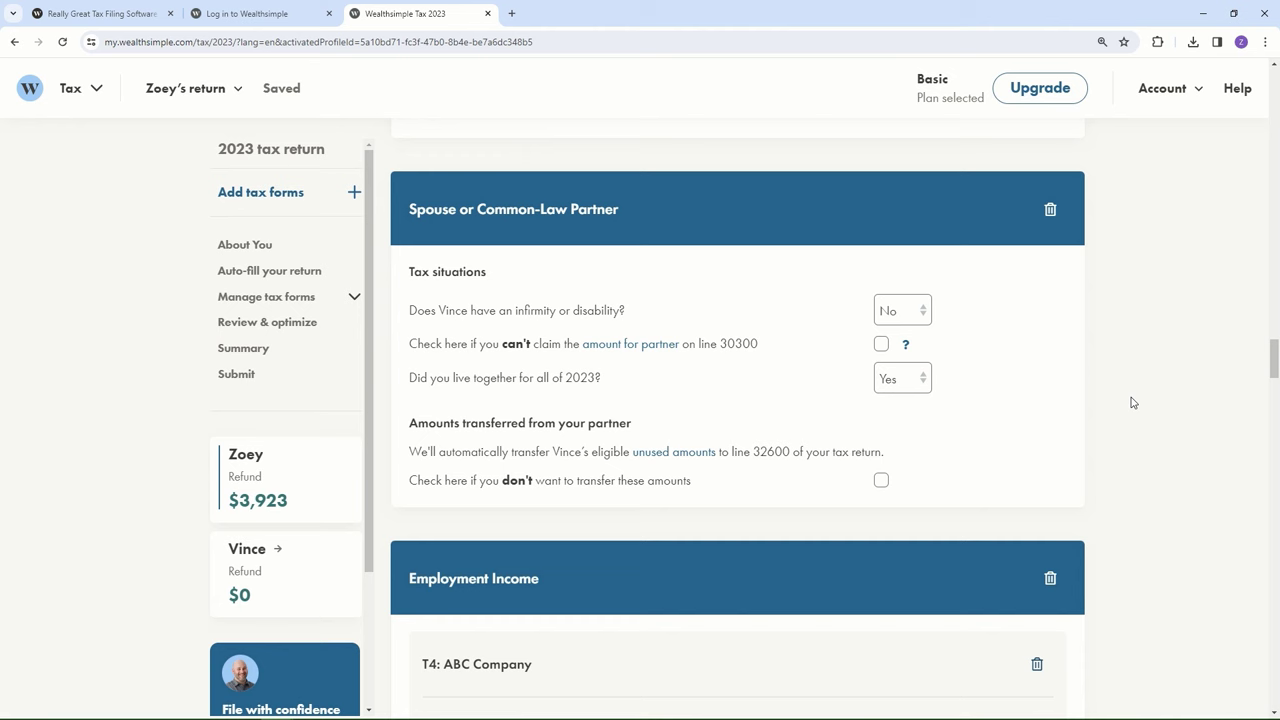
{"action": "scroll", "coordinate": [1135, 403], "scroll_direction": "up", "scroll_amount": 3}
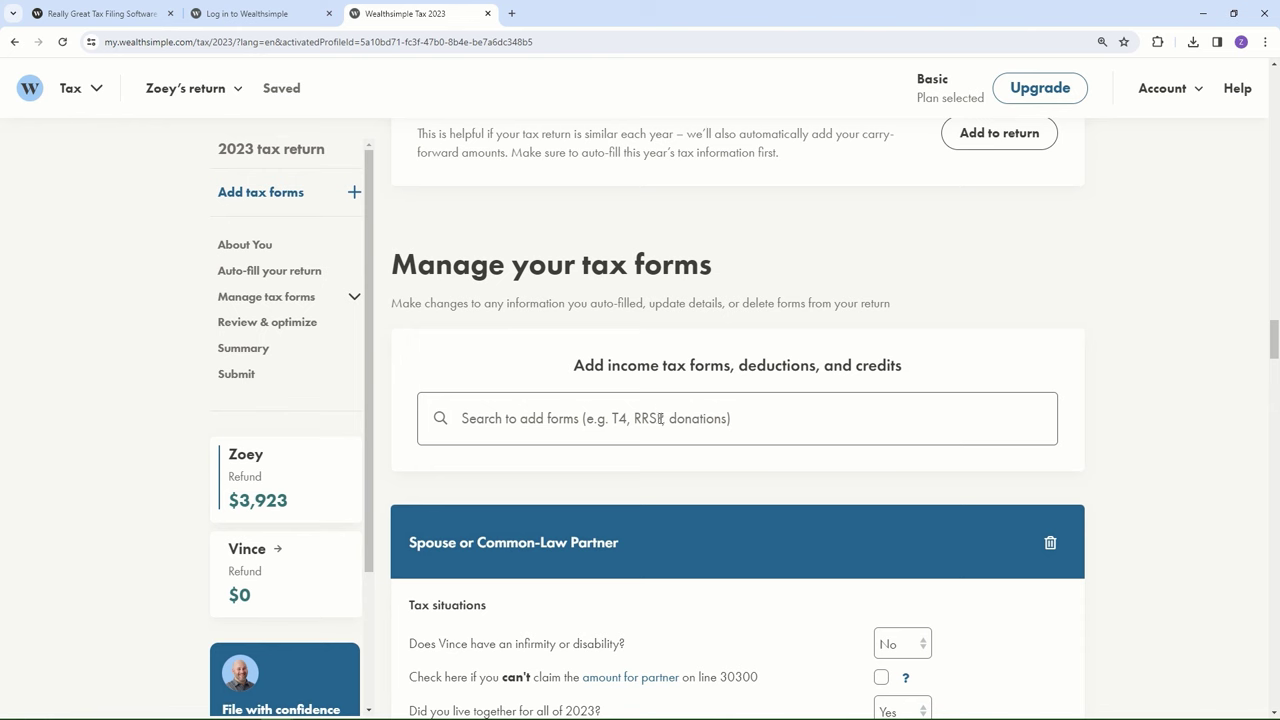
Expand the tax form sections and jump to the ABC Company T4 slip with 50,000.00 in box 14
{"action": "left_click", "coordinate": [354, 299]}
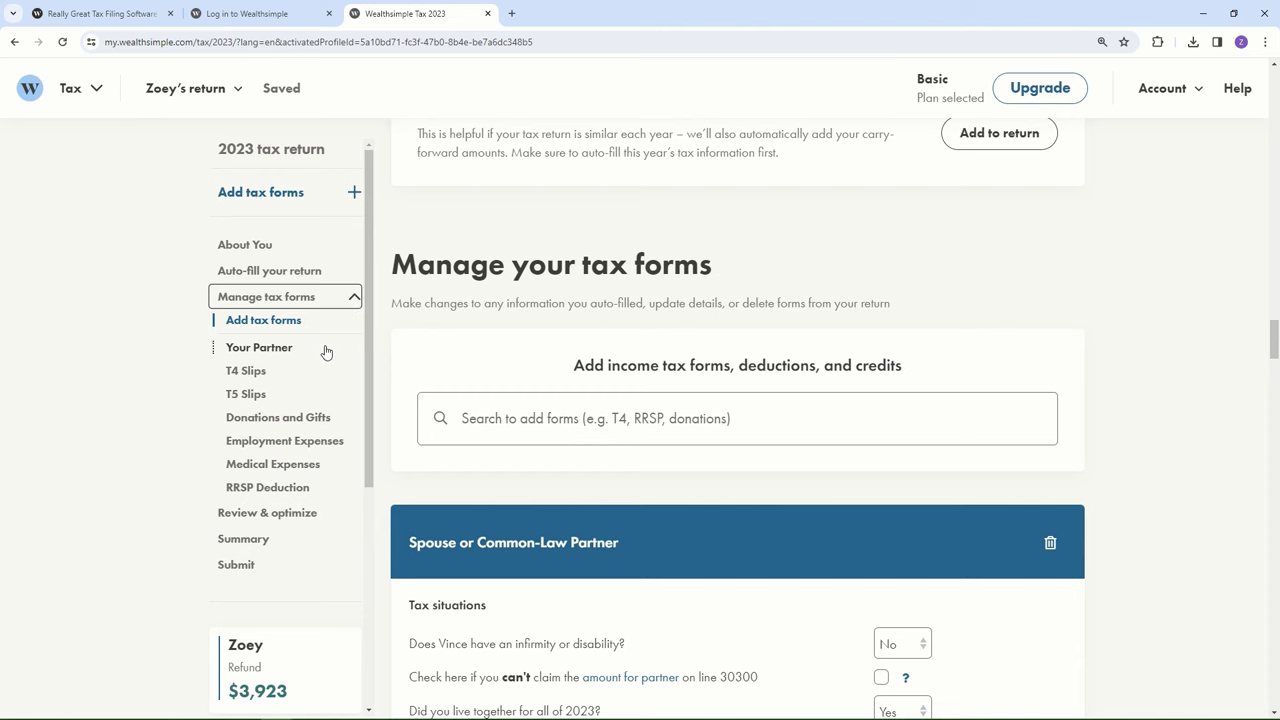
{"action": "left_click", "coordinate": [257, 372]}
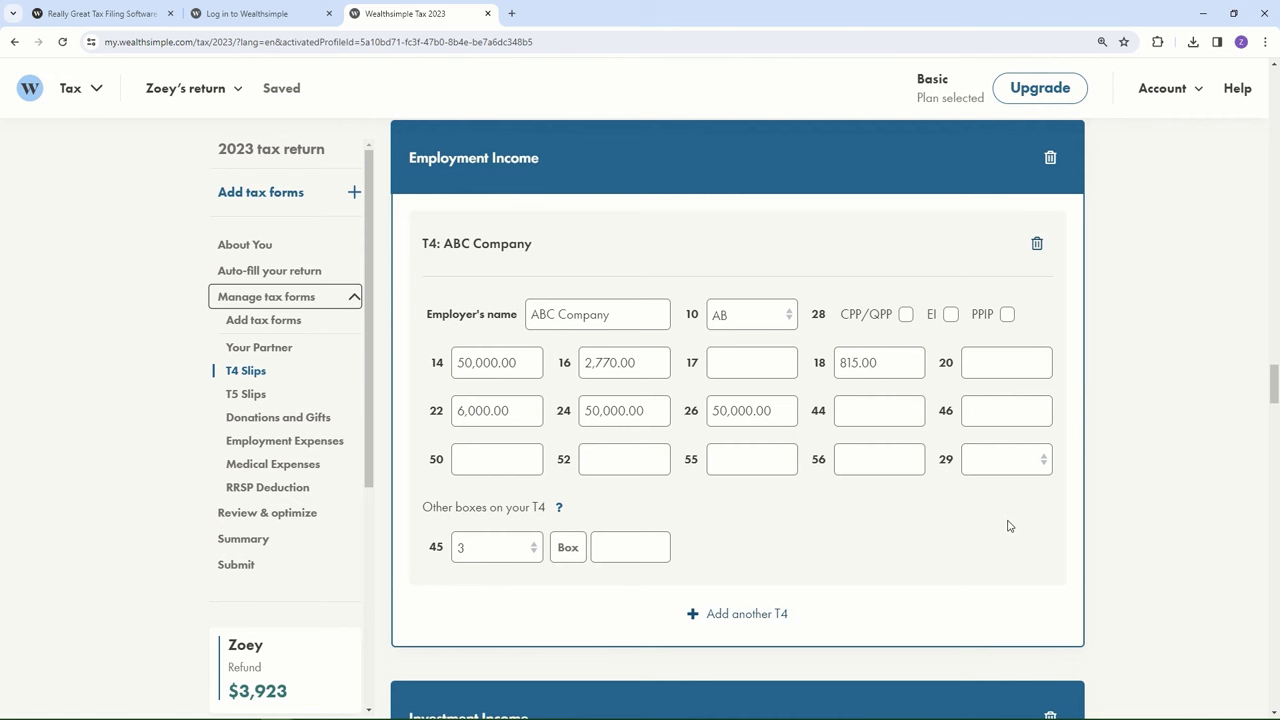
Jump to the 123 Bank T5 slip showing 300.00 bank interest in box 13
{"action": "left_click", "coordinate": [250, 395]}
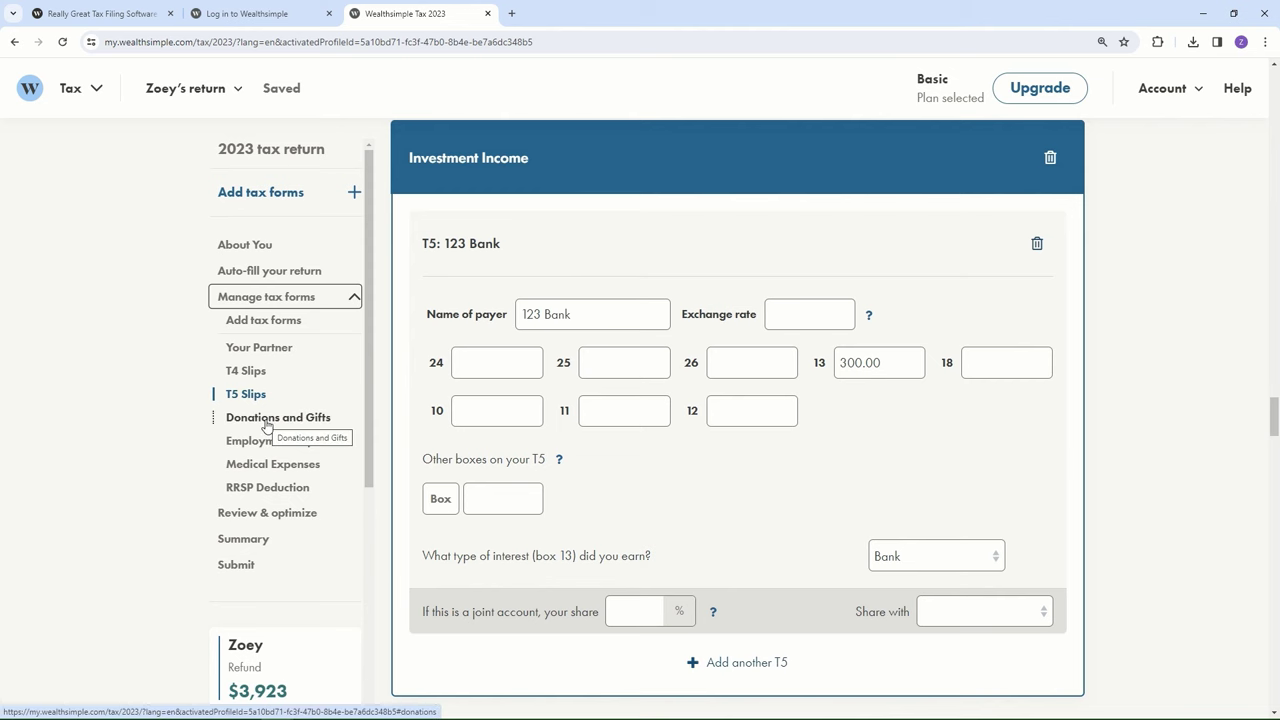
Jump to Donations and Gifts to review the 200.00 donation to ABC Charity
{"action": "left_click", "coordinate": [266, 420]}
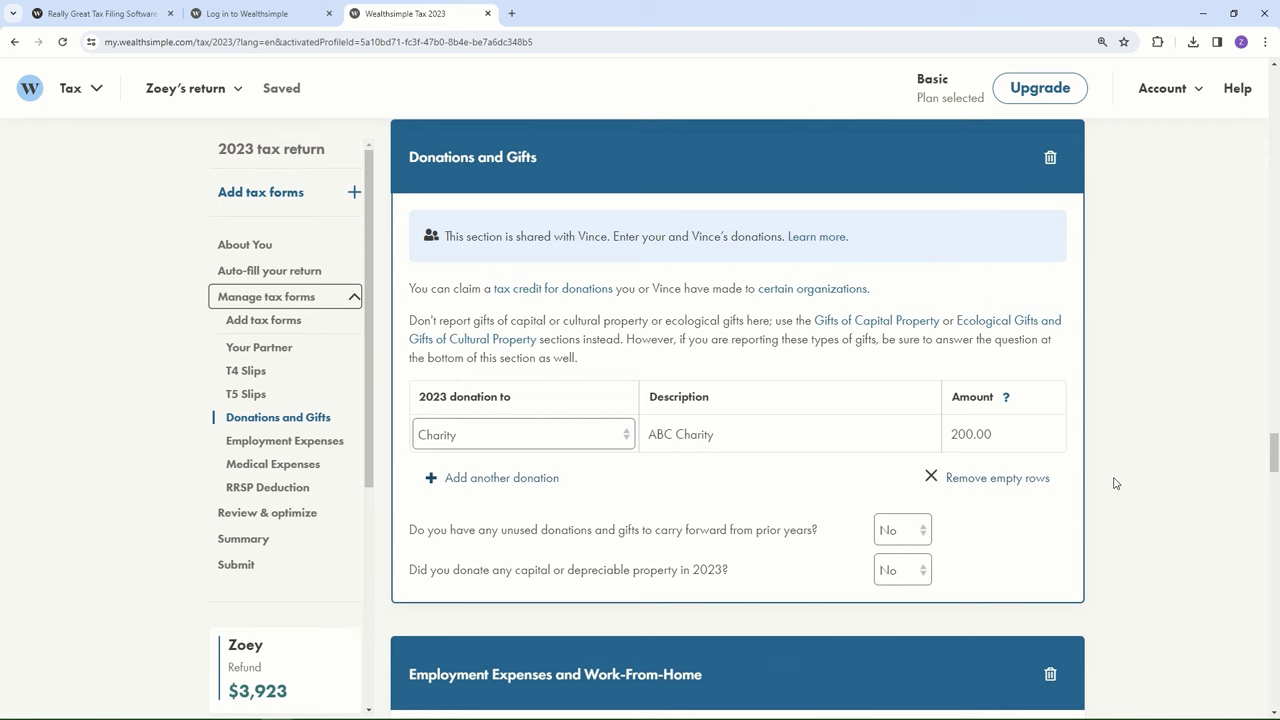
Review the RRSP section's 2,000.00 contribution at 123 Bank and the $2,000.00 deduction
{"action": "left_click", "coordinate": [301, 493]}
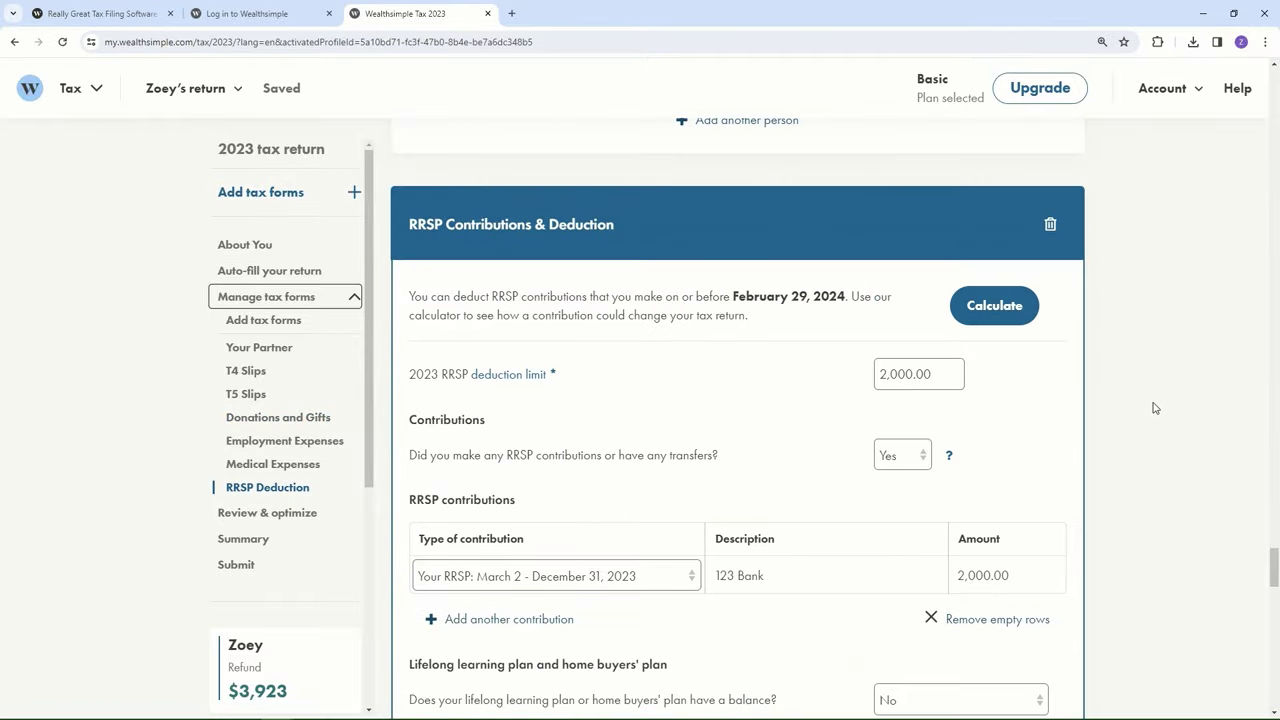
{"action": "scroll", "coordinate": [1152, 406], "scroll_direction": "down", "scroll_amount": 1}
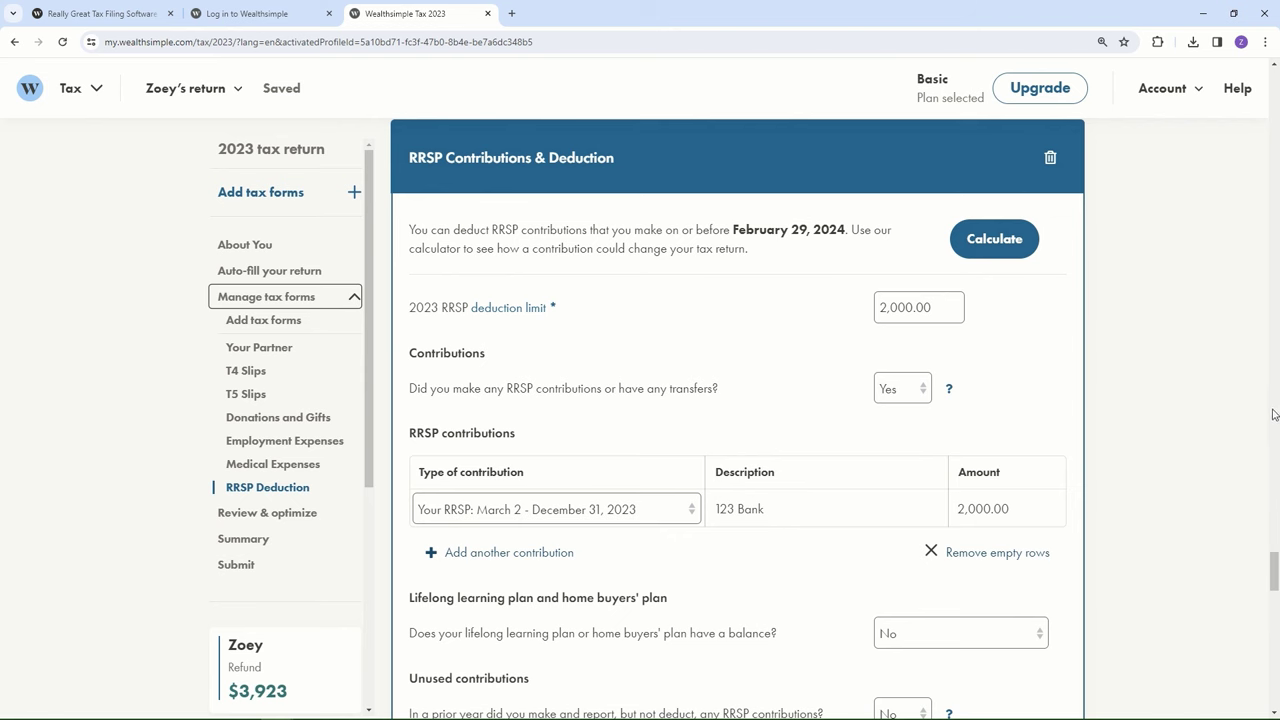
{"action": "scroll", "coordinate": [1222, 417], "scroll_direction": "down", "scroll_amount": 1}
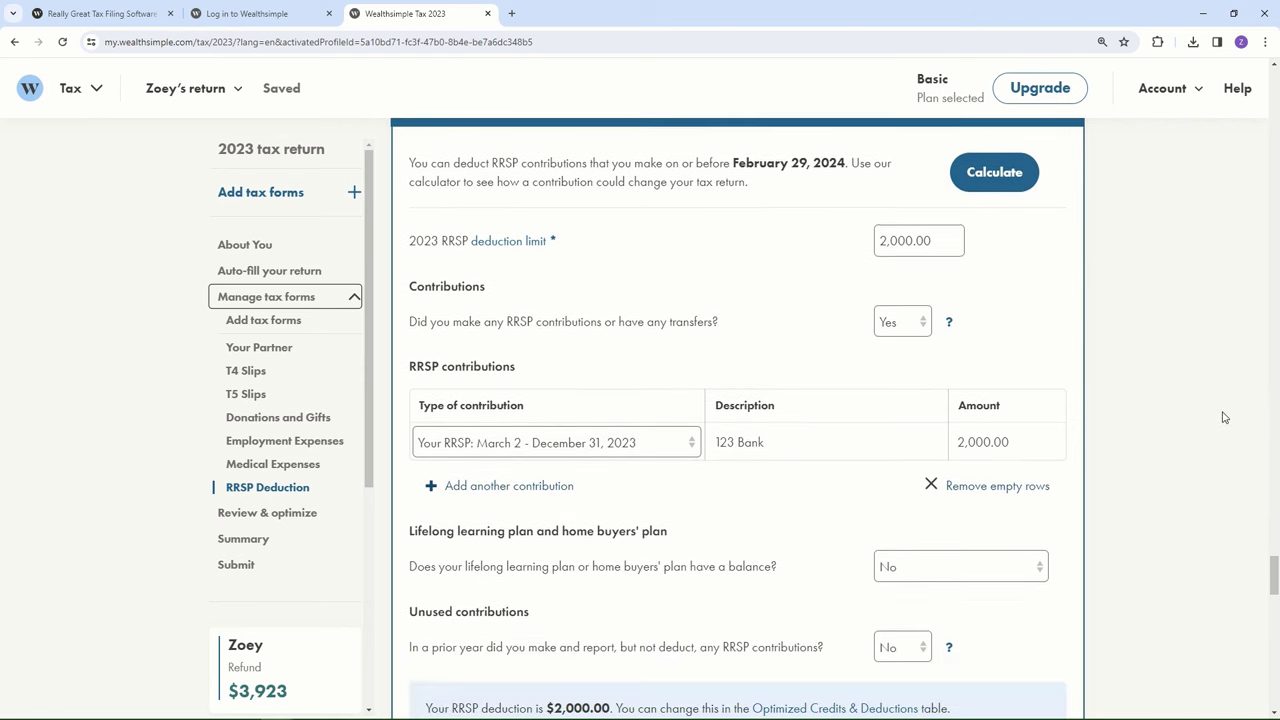
{"action": "scroll", "coordinate": [1222, 417], "scroll_direction": "down", "scroll_amount": 1}
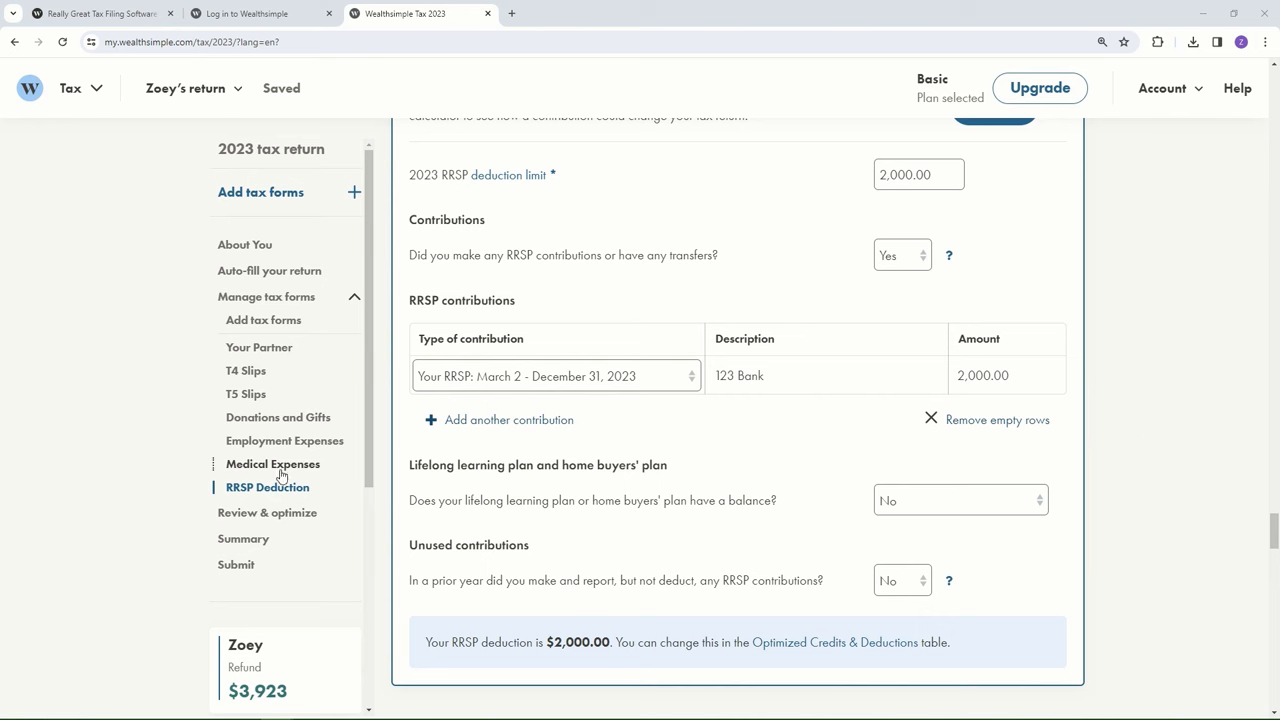
Review the ABC Company T777, checking employee-type options but keeping salaried (or hourly)
{"action": "left_click", "coordinate": [273, 441]}
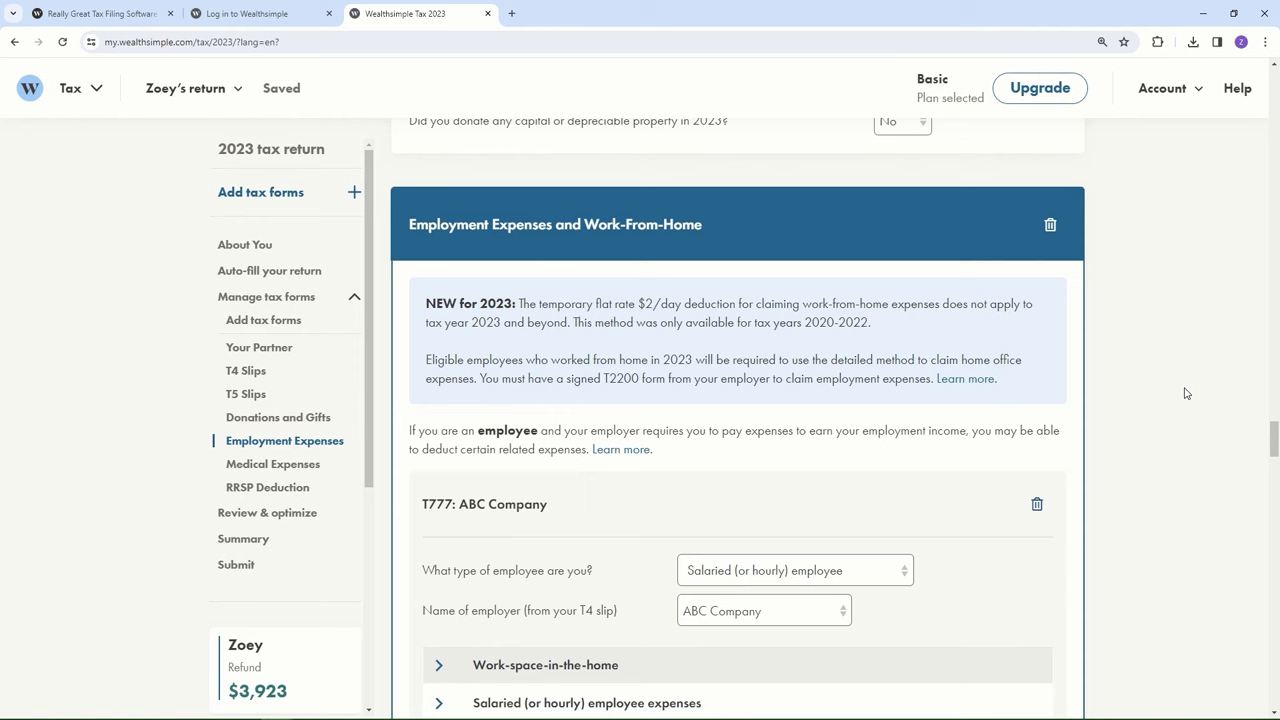
{"action": "scroll", "coordinate": [1185, 393], "scroll_direction": "down", "scroll_amount": 2}
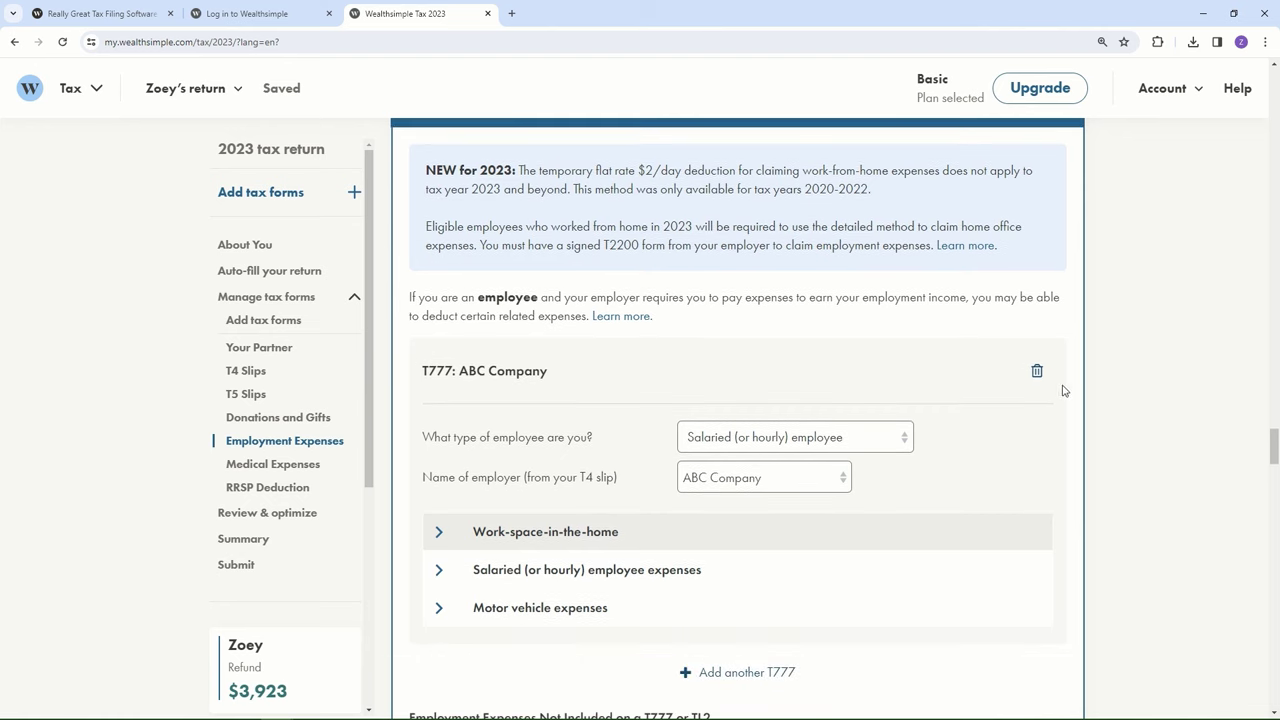
{"action": "left_click", "coordinate": [910, 440]}
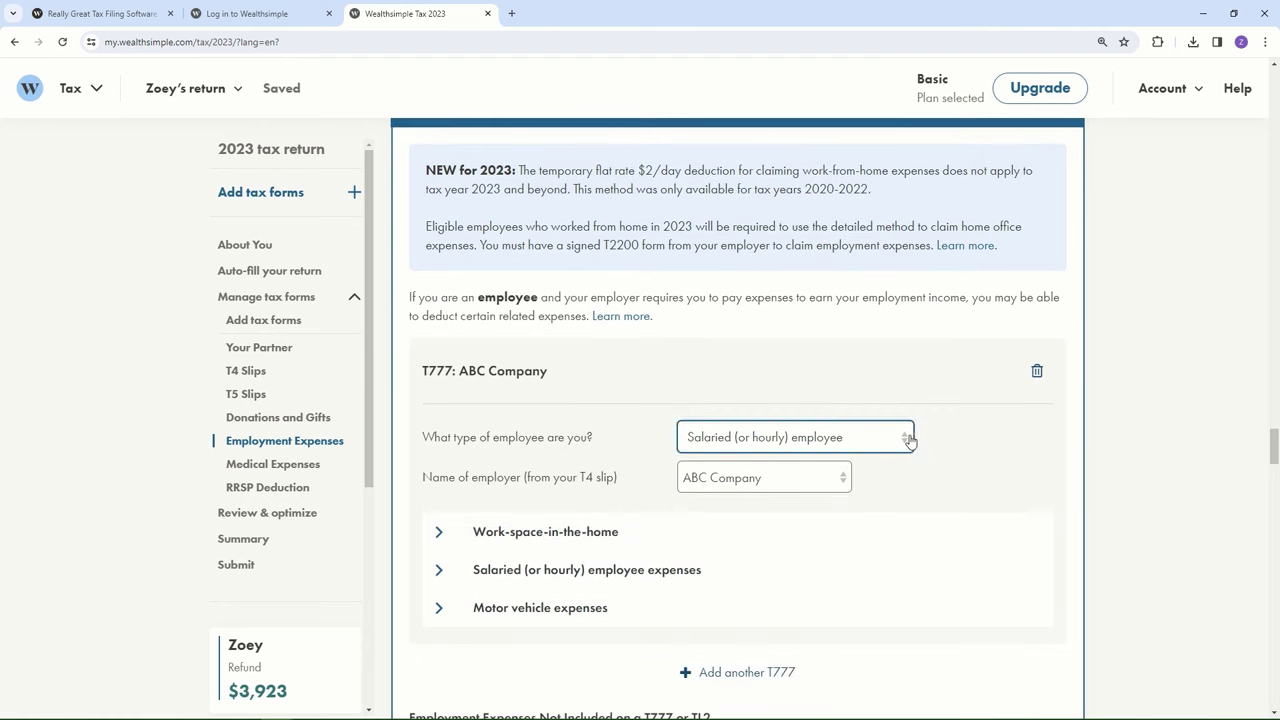
{"action": "left_click", "coordinate": [1147, 437]}
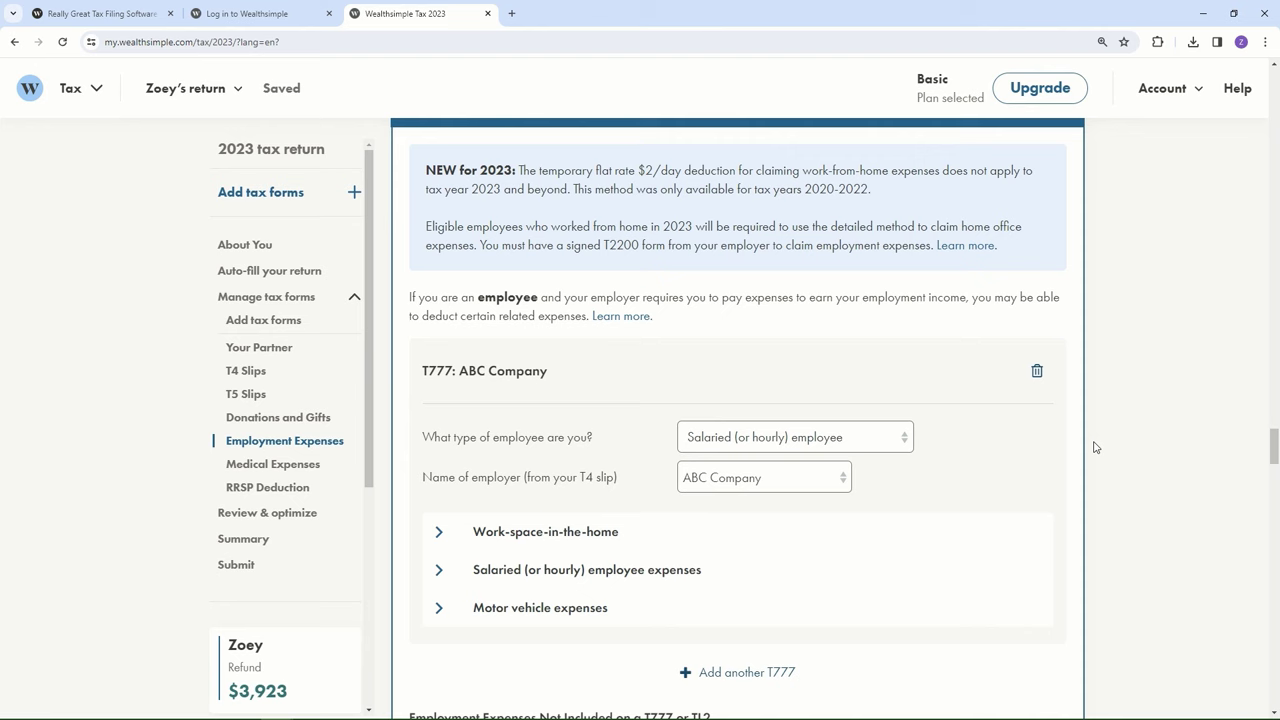
{"action": "scroll", "coordinate": [1093, 445], "scroll_direction": "down", "scroll_amount": 2}
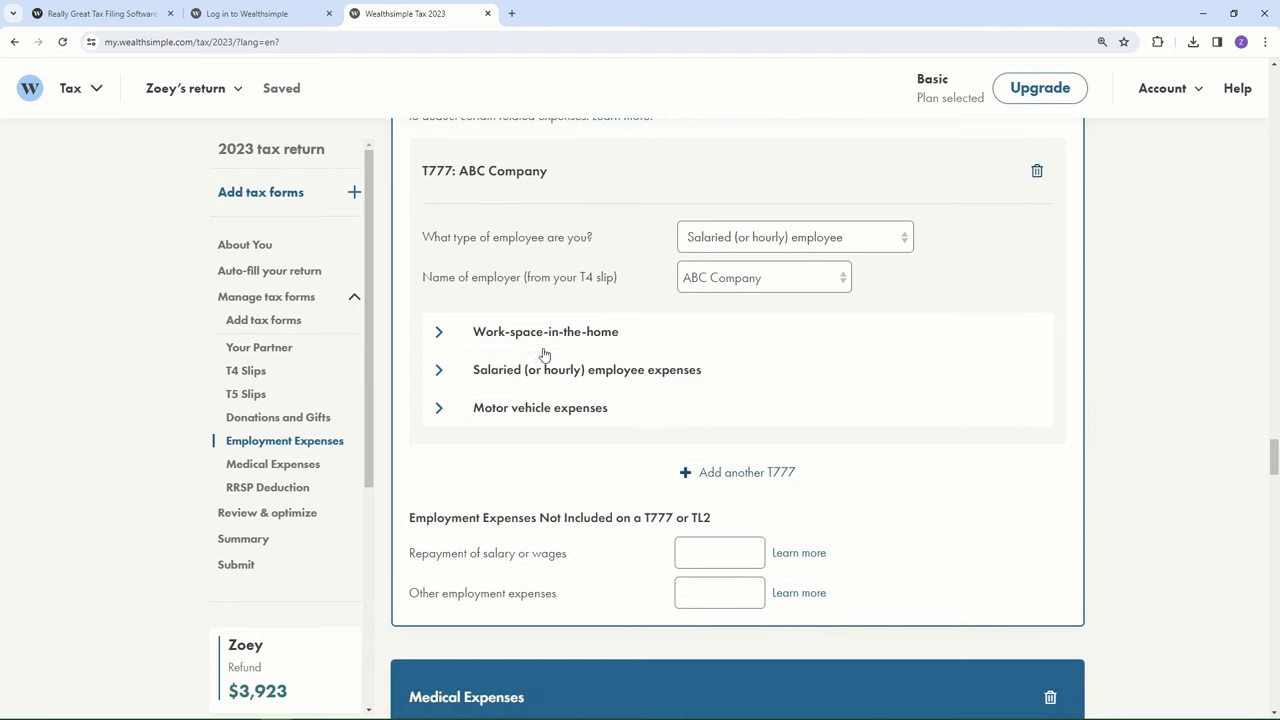
Expand the work-space-in-the-home details, then move on to the 500.00 glasses medical expense
{"action": "left_click", "coordinate": [440, 334]}
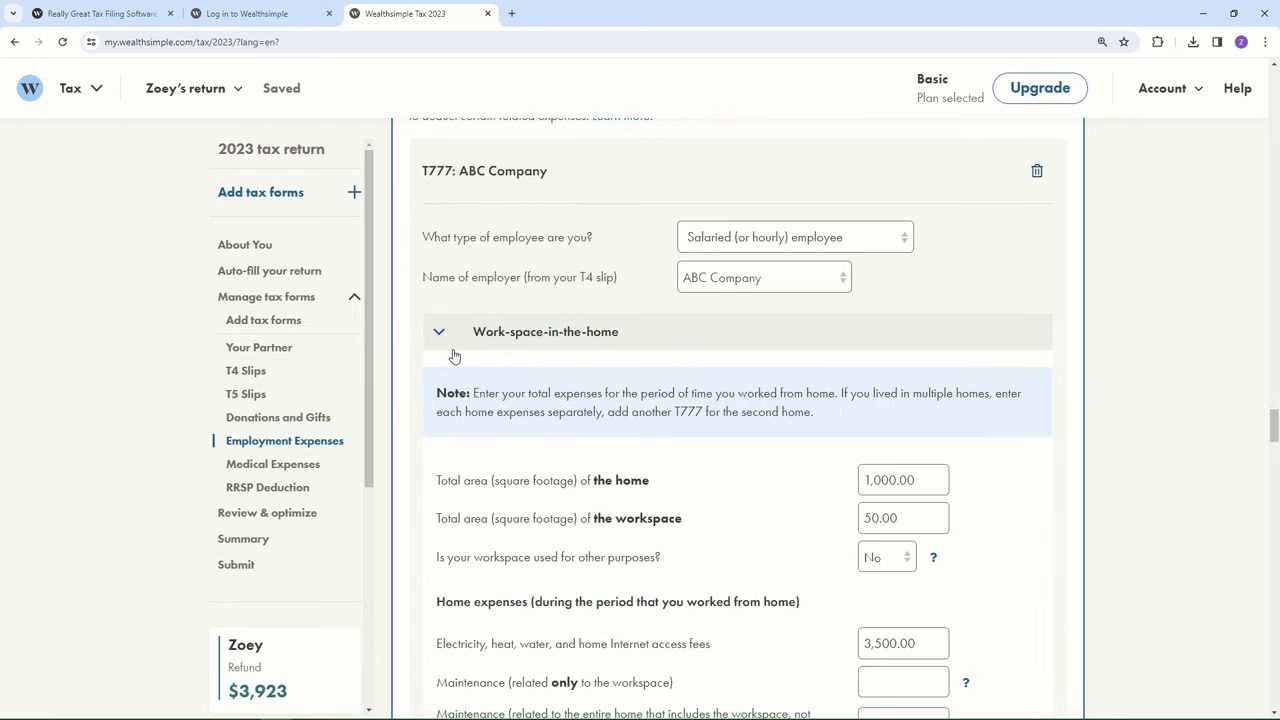
{"action": "scroll", "coordinate": [1174, 423], "scroll_direction": "down", "scroll_amount": 1}
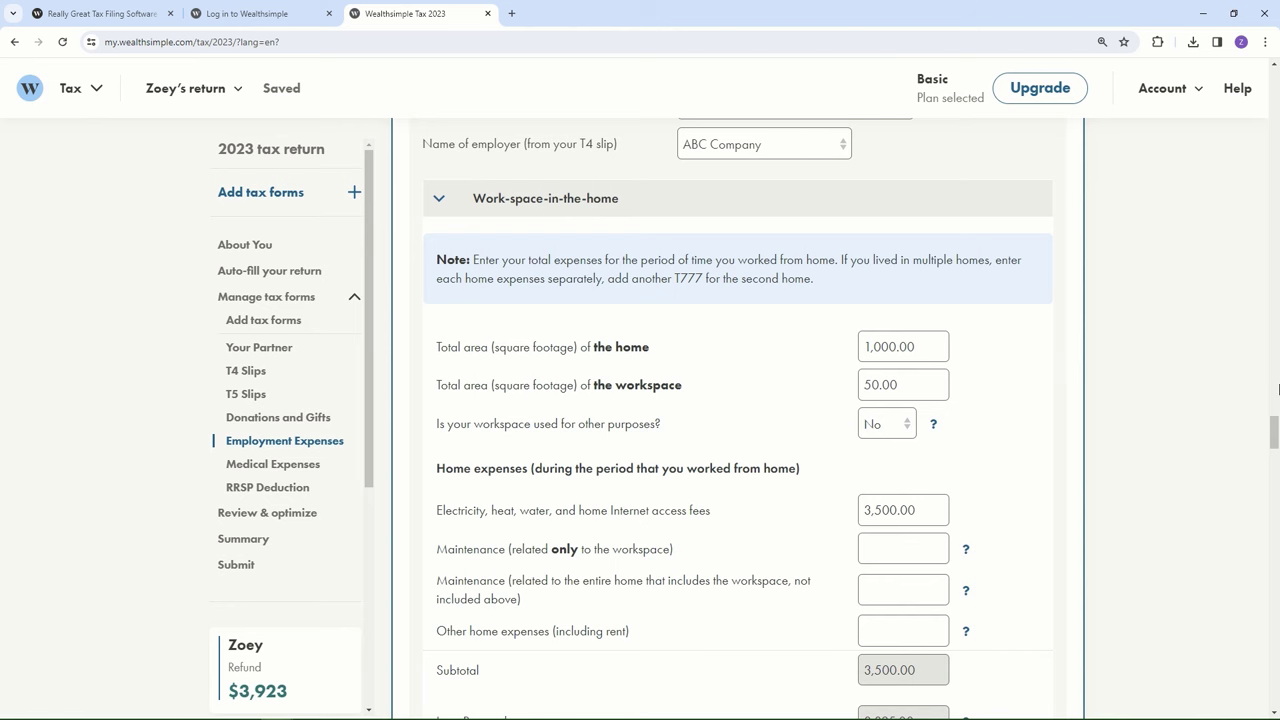
{"action": "scroll", "coordinate": [1183, 384], "scroll_direction": "down", "scroll_amount": 5}
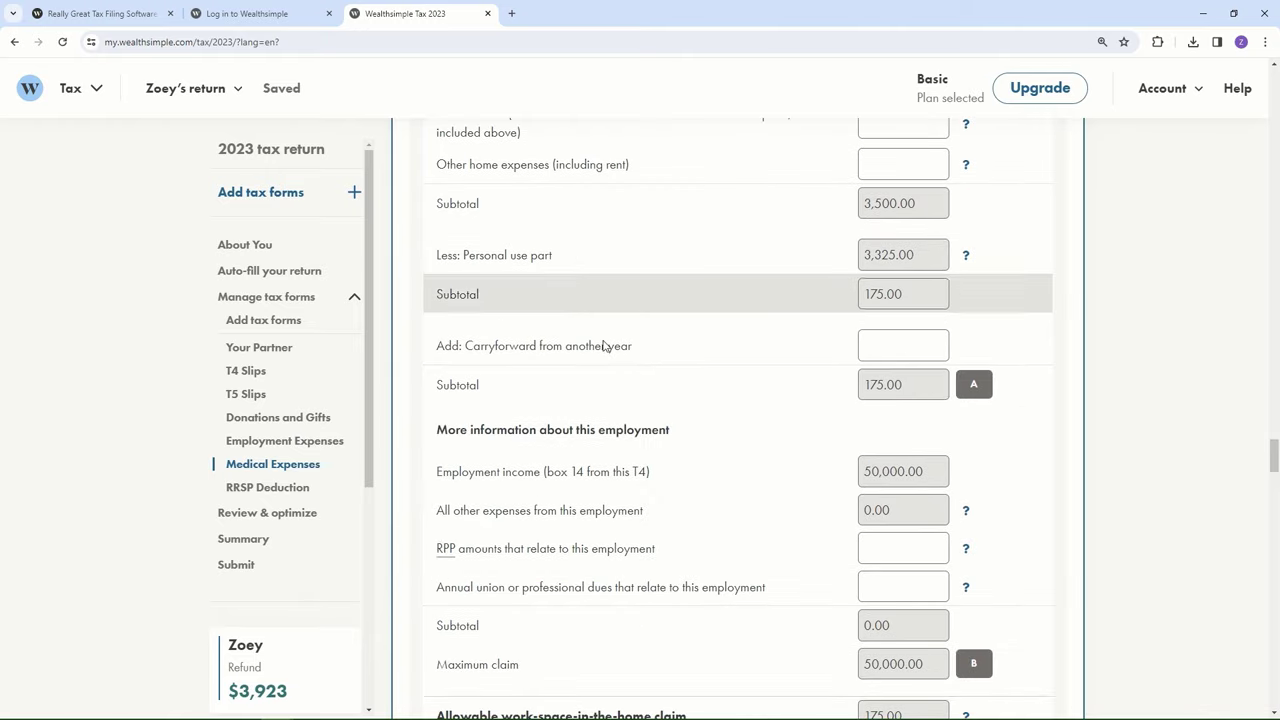
{"action": "left_click", "coordinate": [297, 465]}
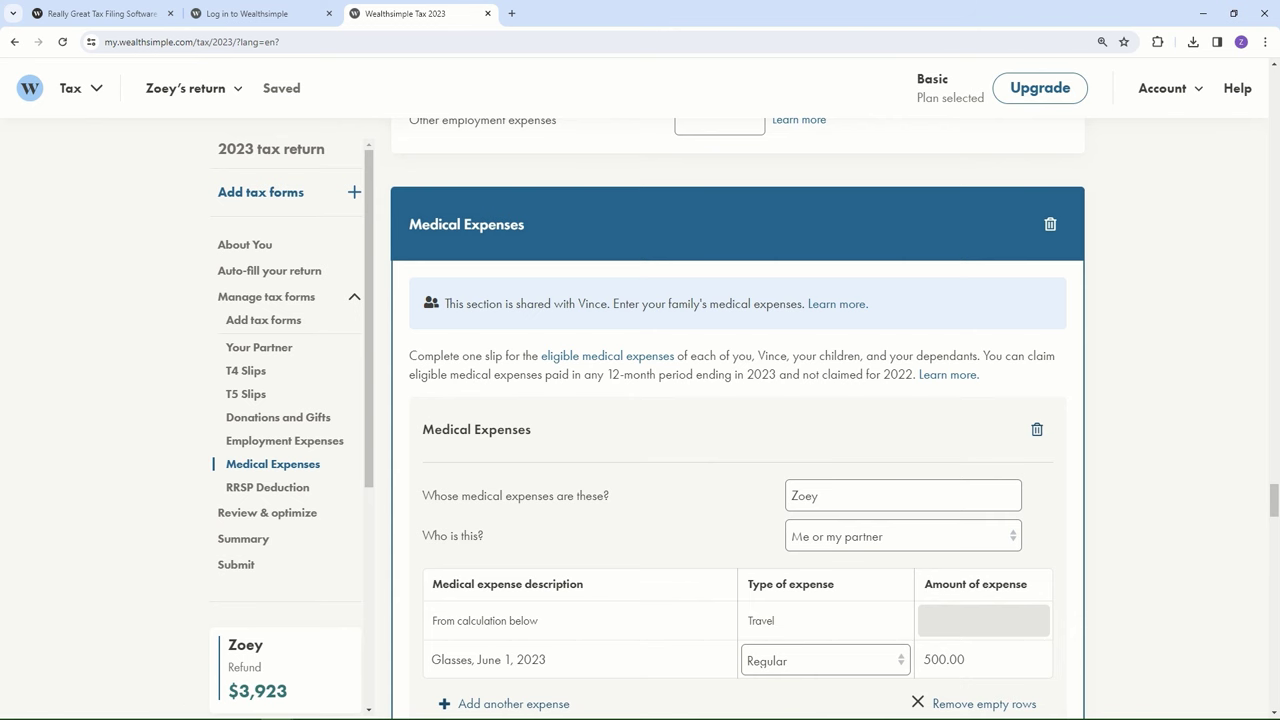
{"action": "scroll", "coordinate": [1166, 462], "scroll_direction": "down", "scroll_amount": 1}
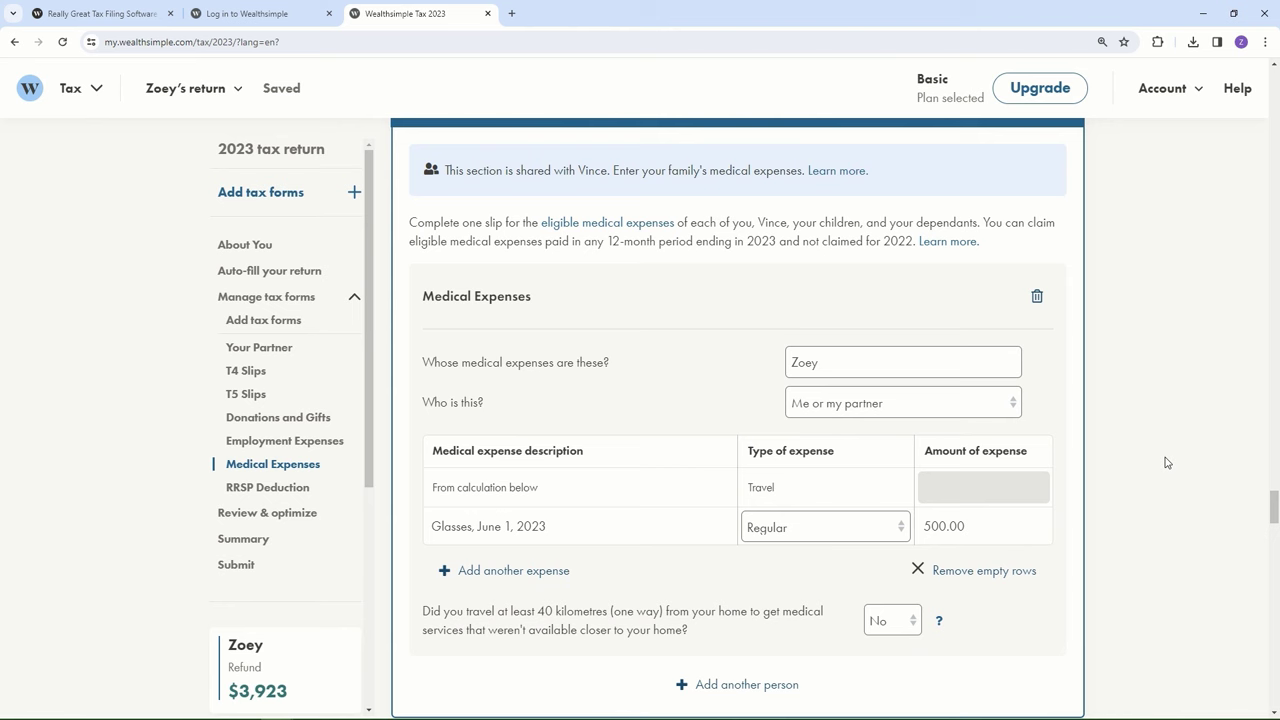
{"action": "scroll", "coordinate": [1166, 462], "scroll_direction": "down", "scroll_amount": 1}
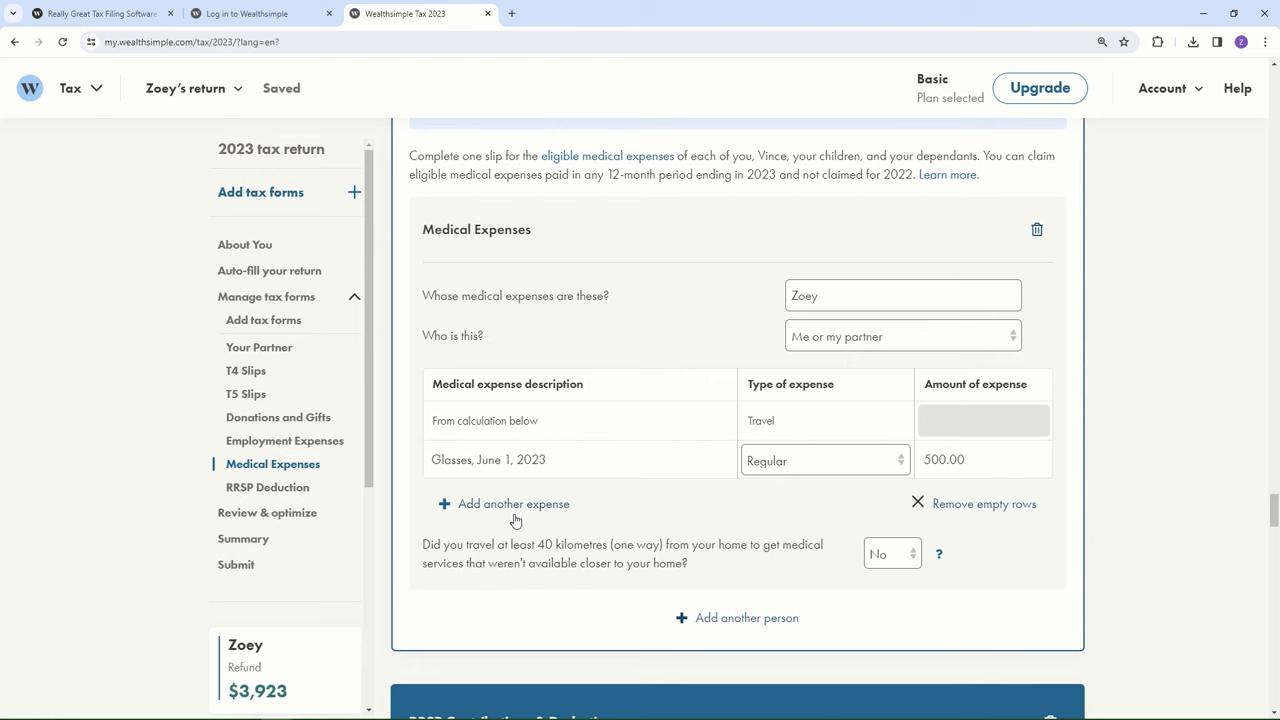
Switch to the partner's return and view its U of A BComm T2202 with 6,000.00 fees
{"action": "left_click", "coordinate": [230, 95]}
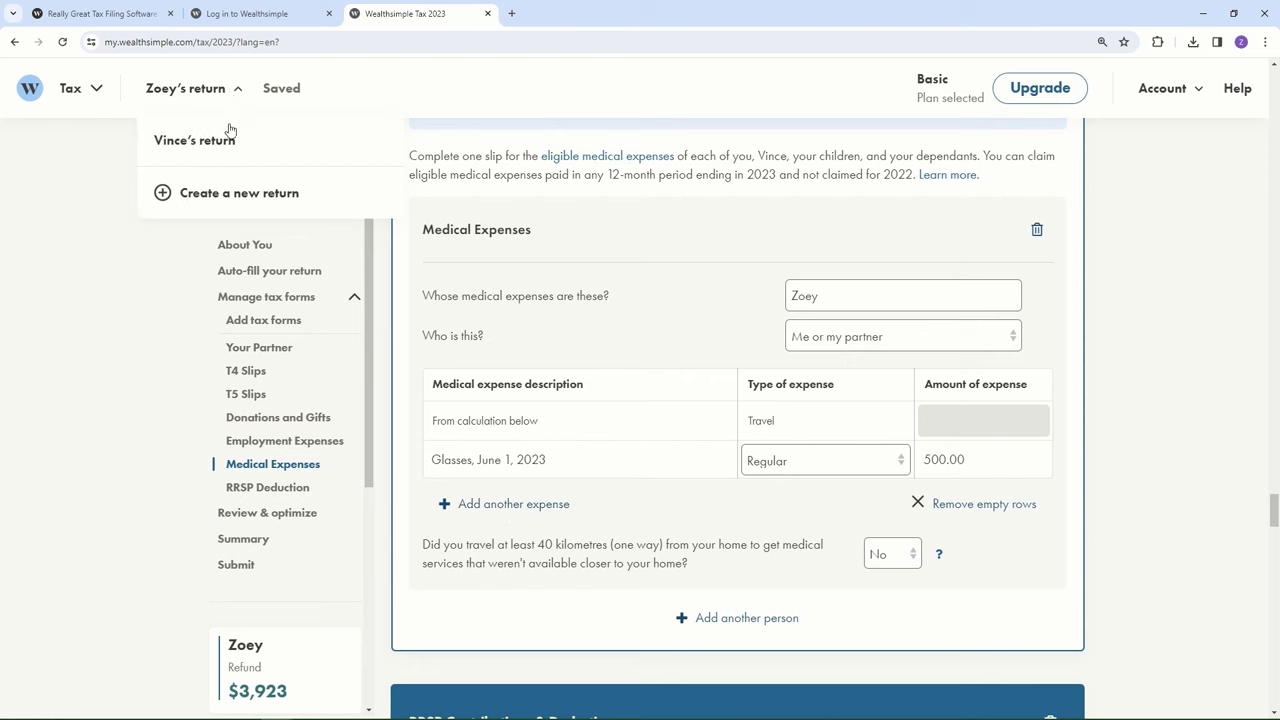
{"action": "left_click", "coordinate": [222, 141]}
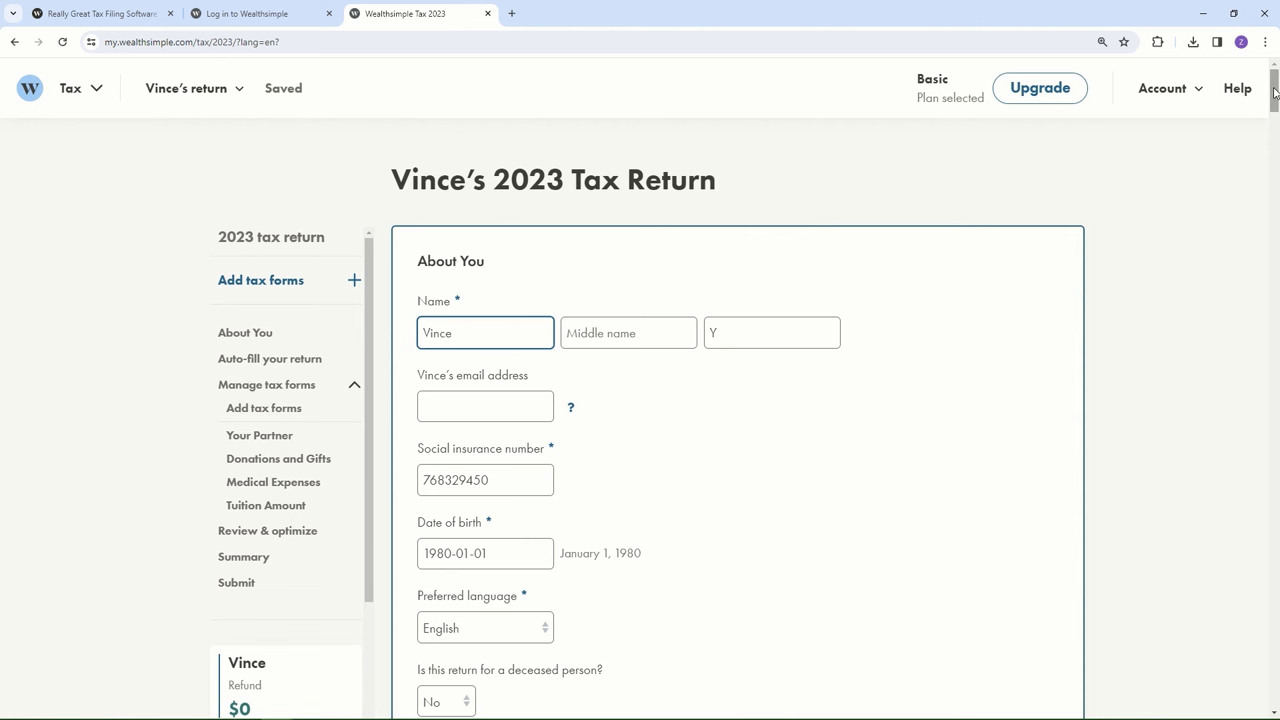
{"action": "left_click_drag", "start_coordinate": [1274, 92], "coordinate": [1276, 230]}
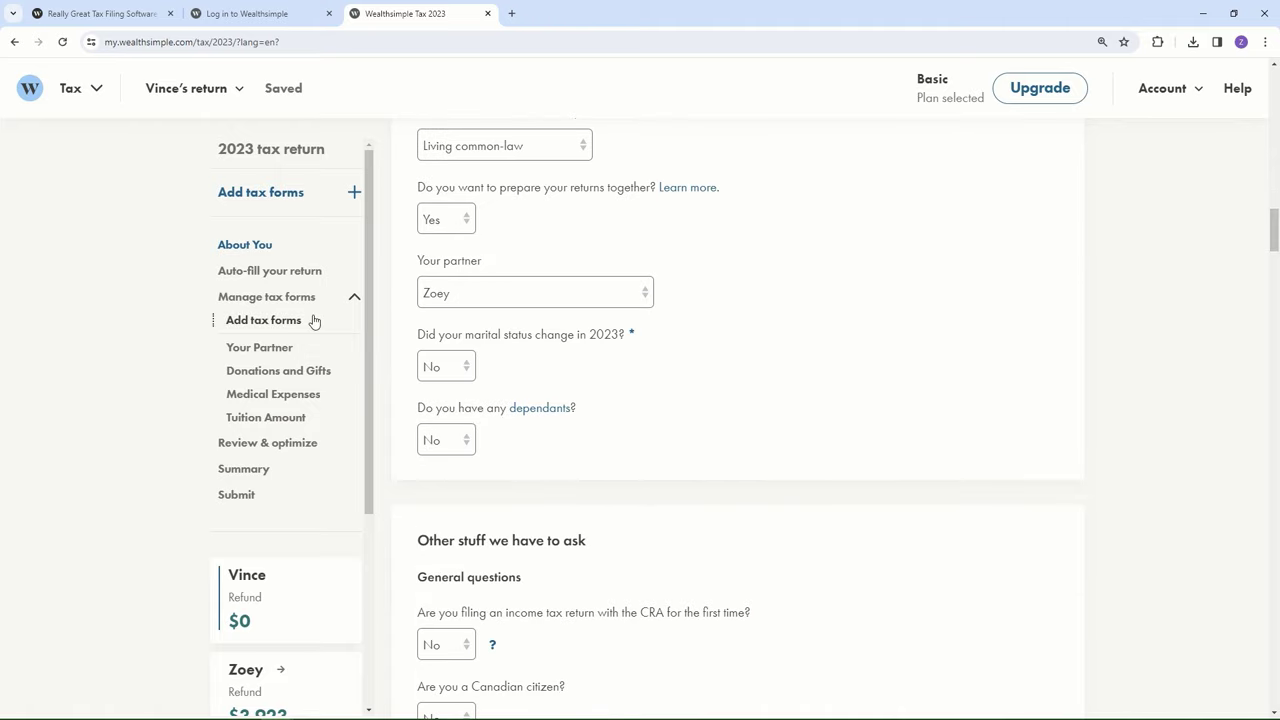
{"action": "left_click", "coordinate": [298, 418]}
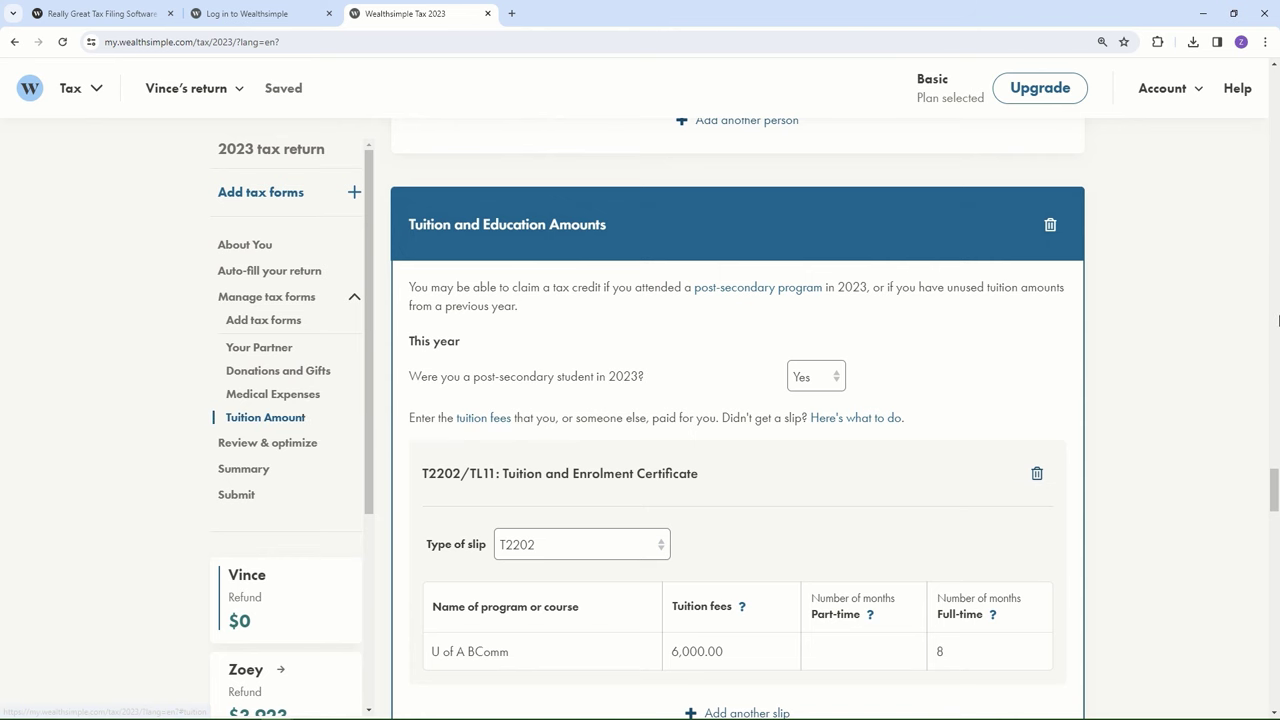
Scroll past the tuition details and bring up Review & optimize, showing the missing Access code warning
{"action": "scroll", "coordinate": [1186, 326], "scroll_direction": "down", "scroll_amount": 1}
{"action": "scroll", "coordinate": [1186, 326], "scroll_direction": "down", "scroll_amount": 1}
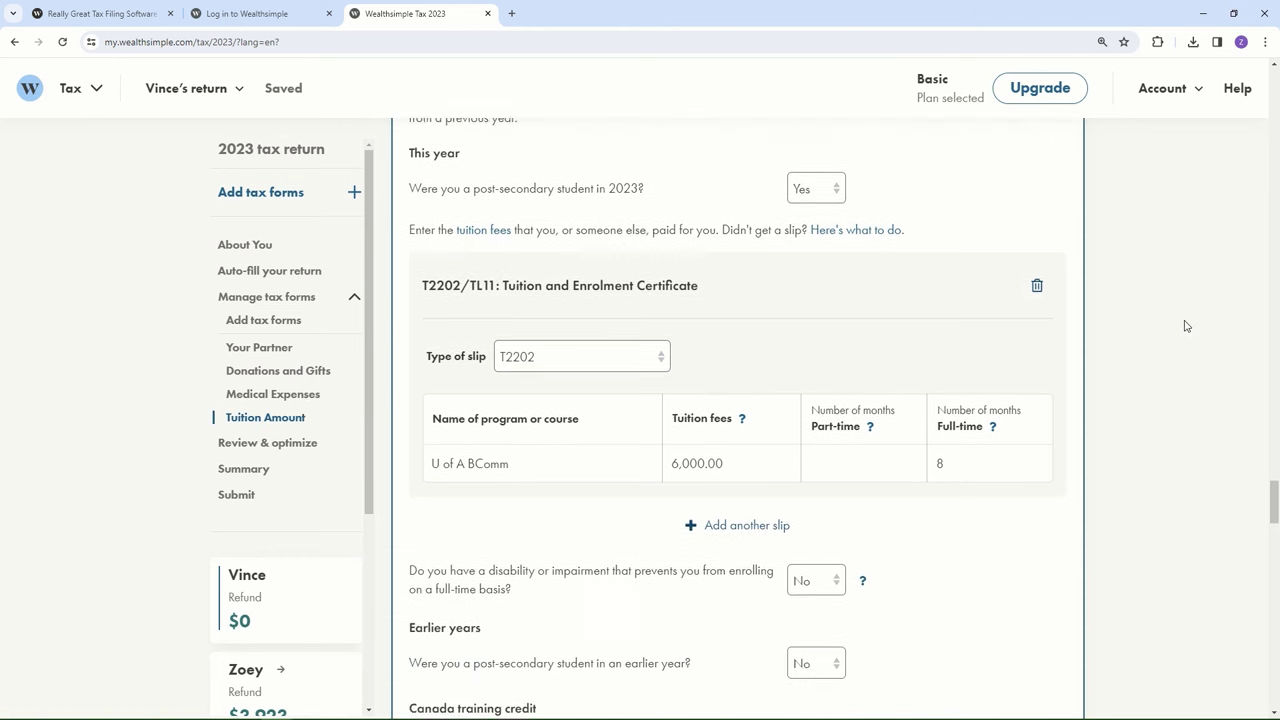
{"action": "scroll", "coordinate": [1186, 323], "scroll_direction": "down", "scroll_amount": 2}
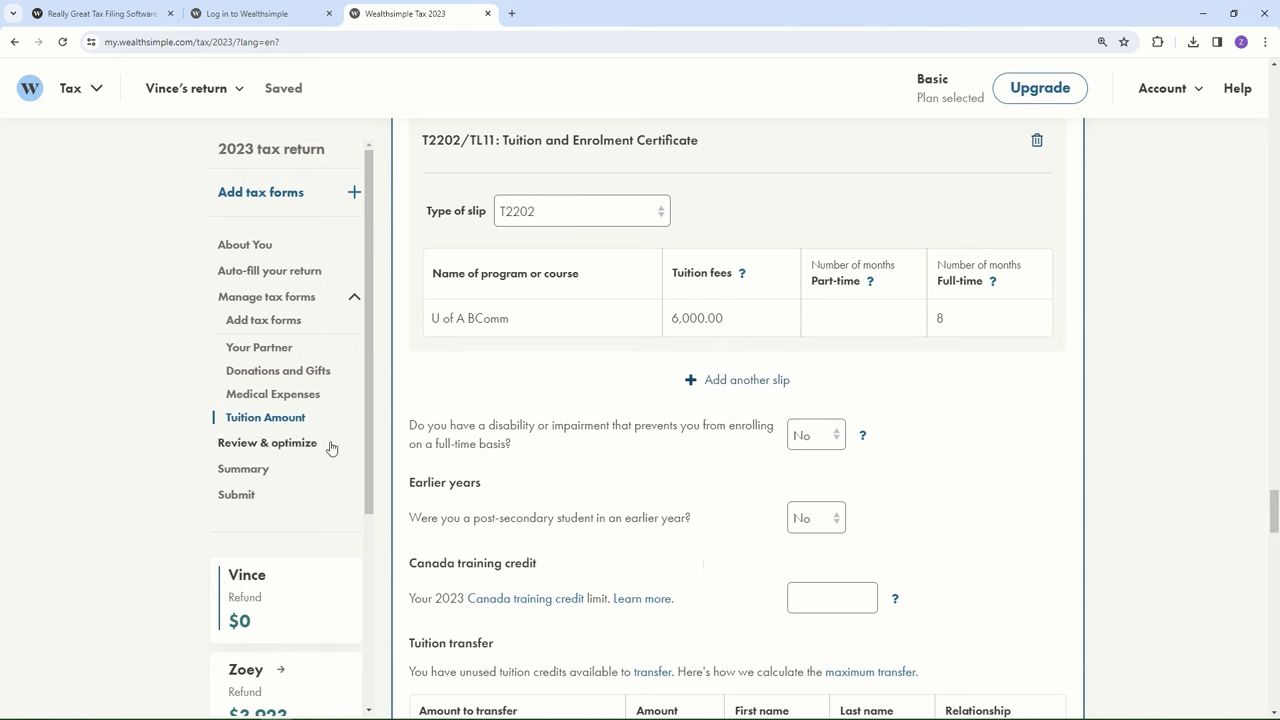
{"action": "left_click", "coordinate": [290, 445]}
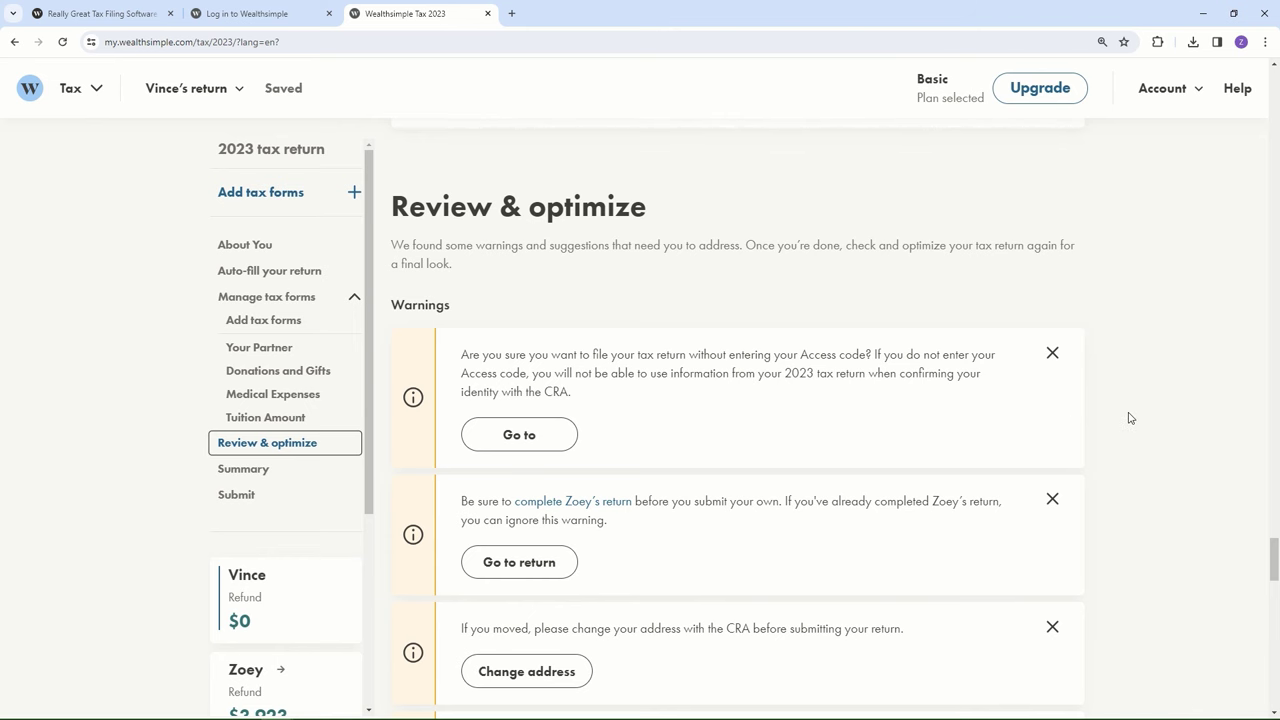
Expand the Credits and deductions optimization: 500.00 medical and 200.00 donations to the main filer, $3,923.24 refund
{"action": "scroll", "coordinate": [1130, 418], "scroll_direction": "down", "scroll_amount": 5}
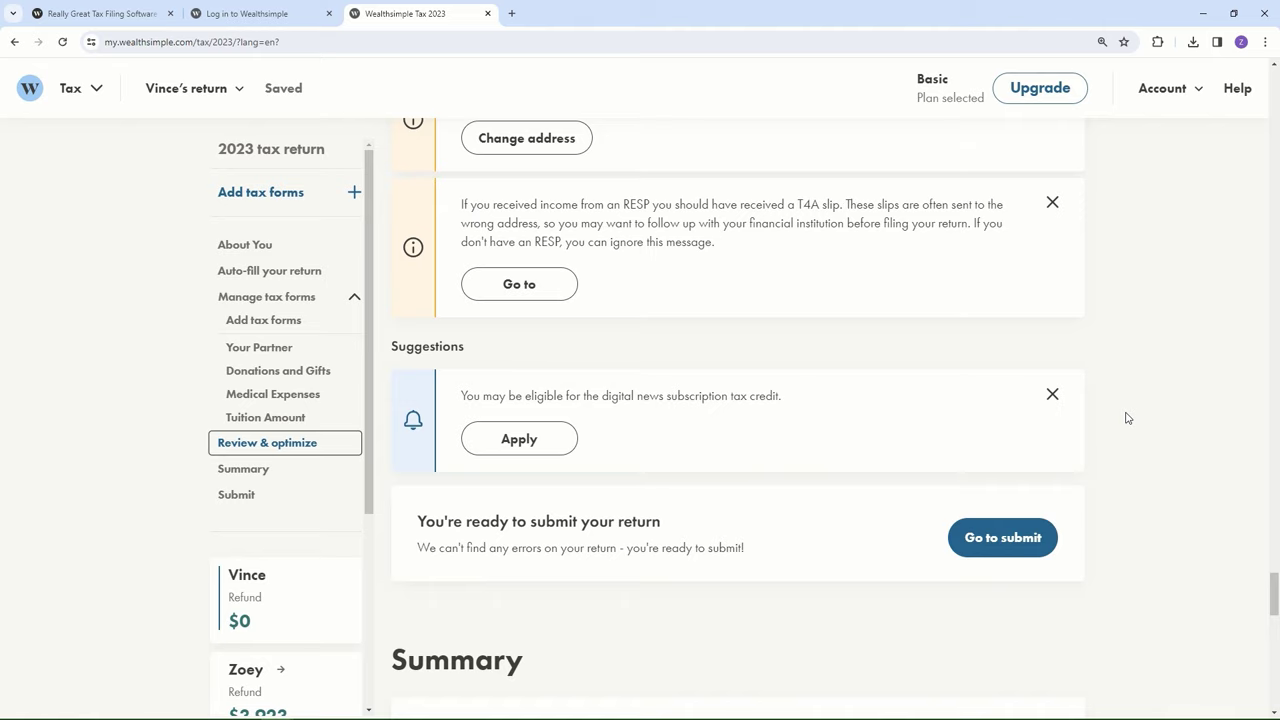
{"action": "scroll", "coordinate": [1126, 418], "scroll_direction": "down", "scroll_amount": 1}
{"action": "scroll", "coordinate": [776, 505], "scroll_direction": "down", "scroll_amount": 1}
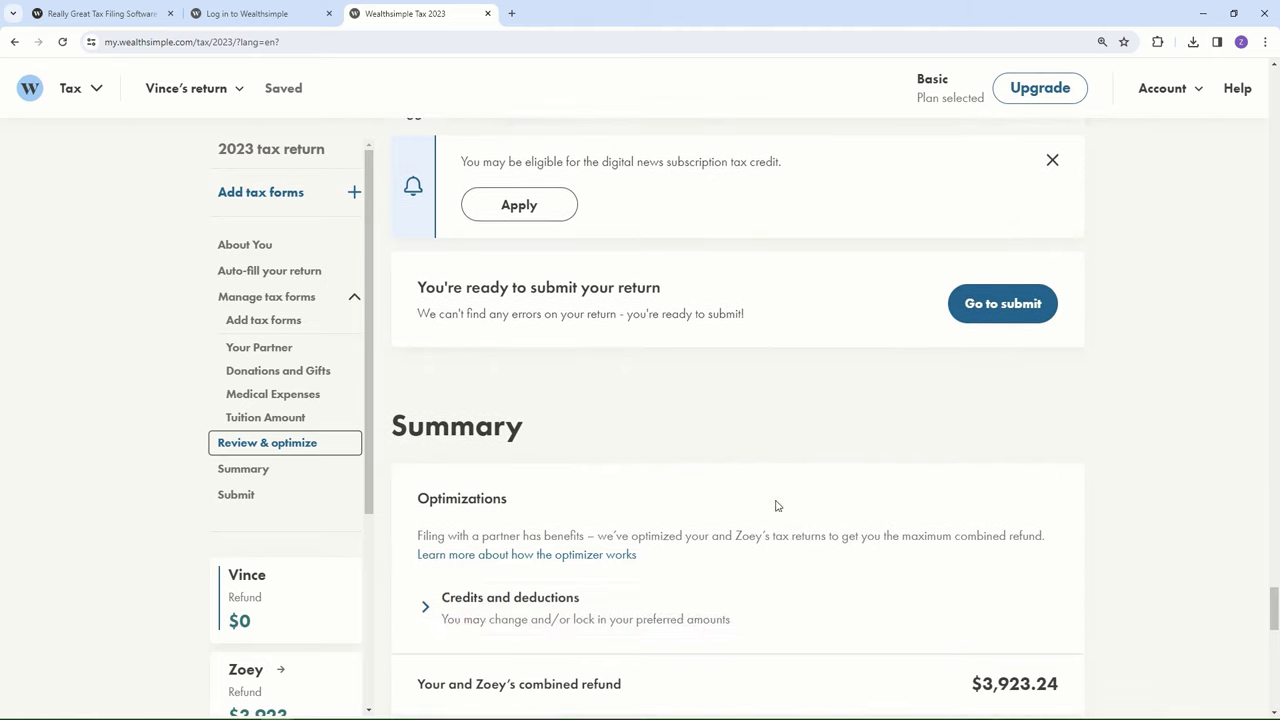
{"action": "scroll", "coordinate": [776, 505], "scroll_direction": "down", "scroll_amount": 1}
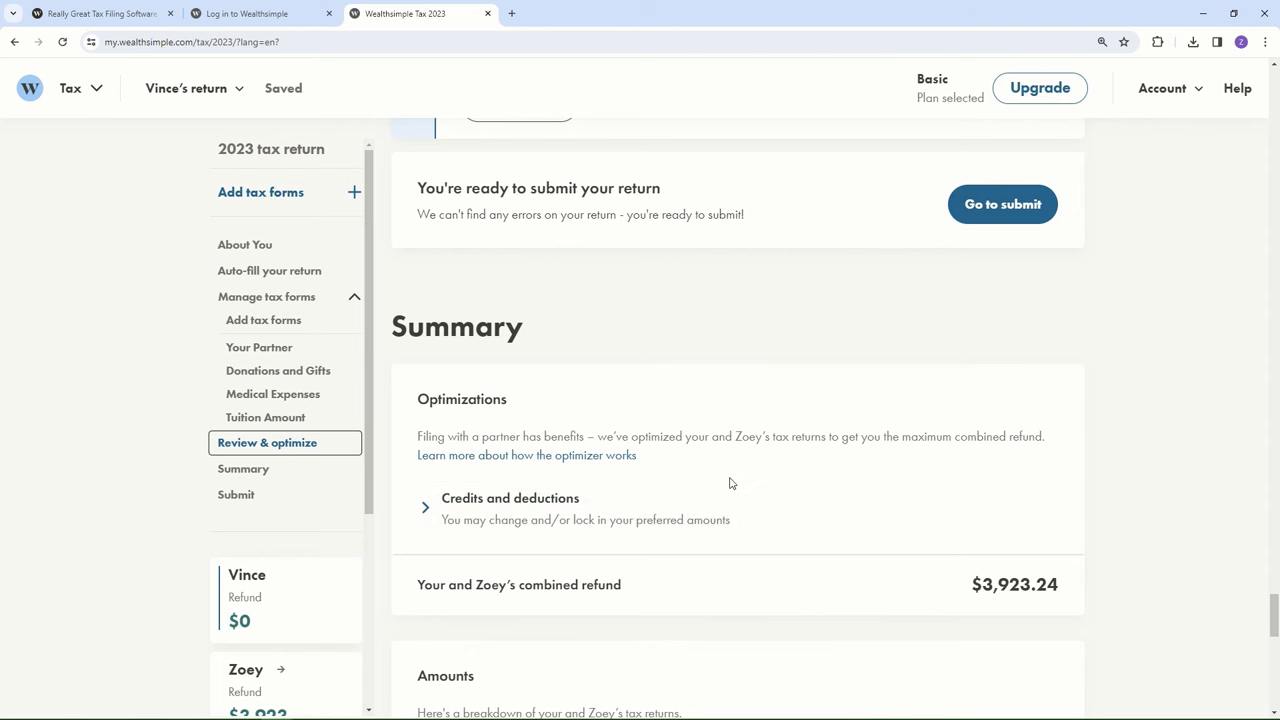
{"action": "scroll", "coordinate": [829, 497], "scroll_direction": "down", "scroll_amount": 1}
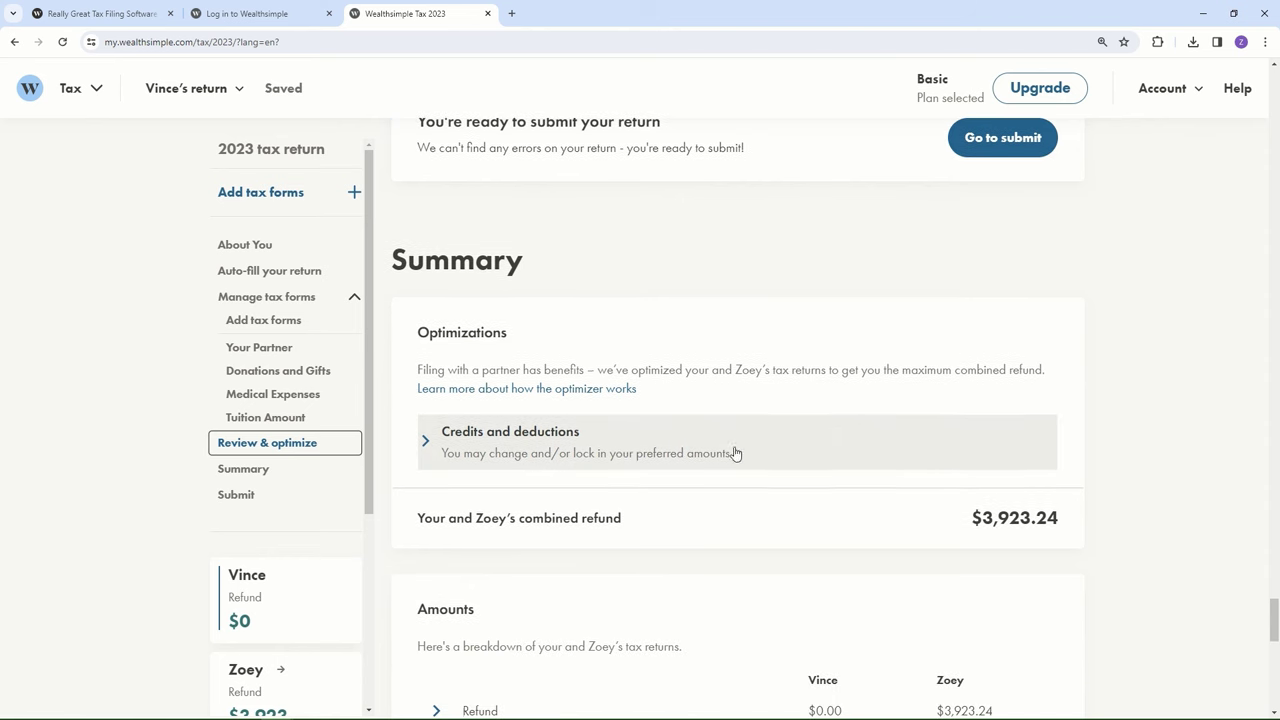
{"action": "left_click", "coordinate": [545, 463]}
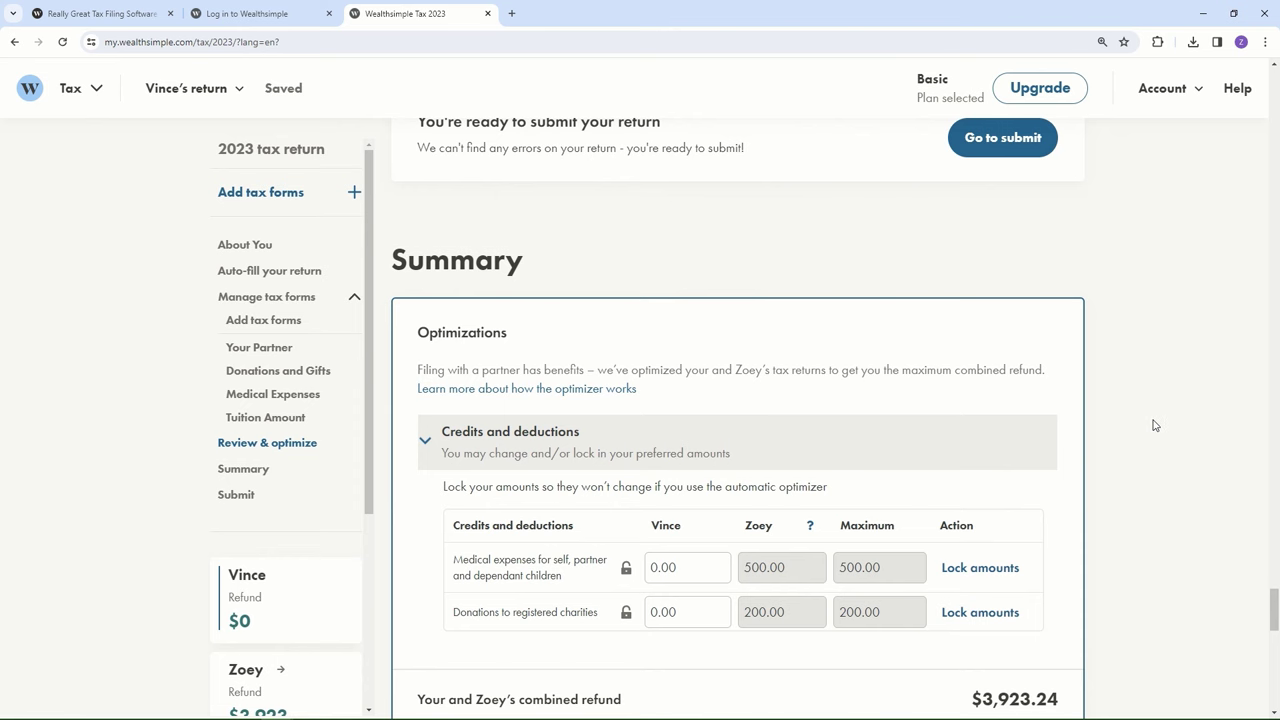
{"action": "scroll", "coordinate": [1153, 425], "scroll_direction": "down", "scroll_amount": 2}
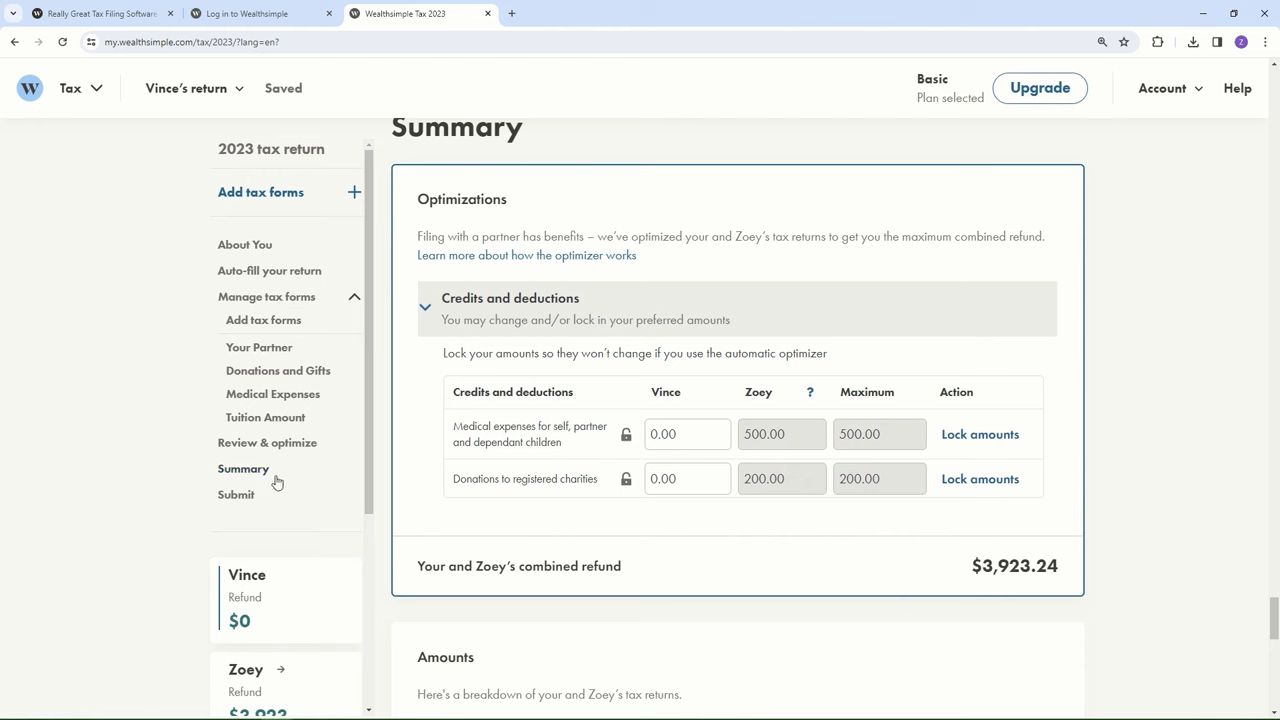
Scroll past the Documents list (T1, Schedules 9, 11, 15, AB428, ABS11) to the Submit options
{"action": "scroll", "coordinate": [280, 482], "scroll_direction": "down", "scroll_amount": 1}
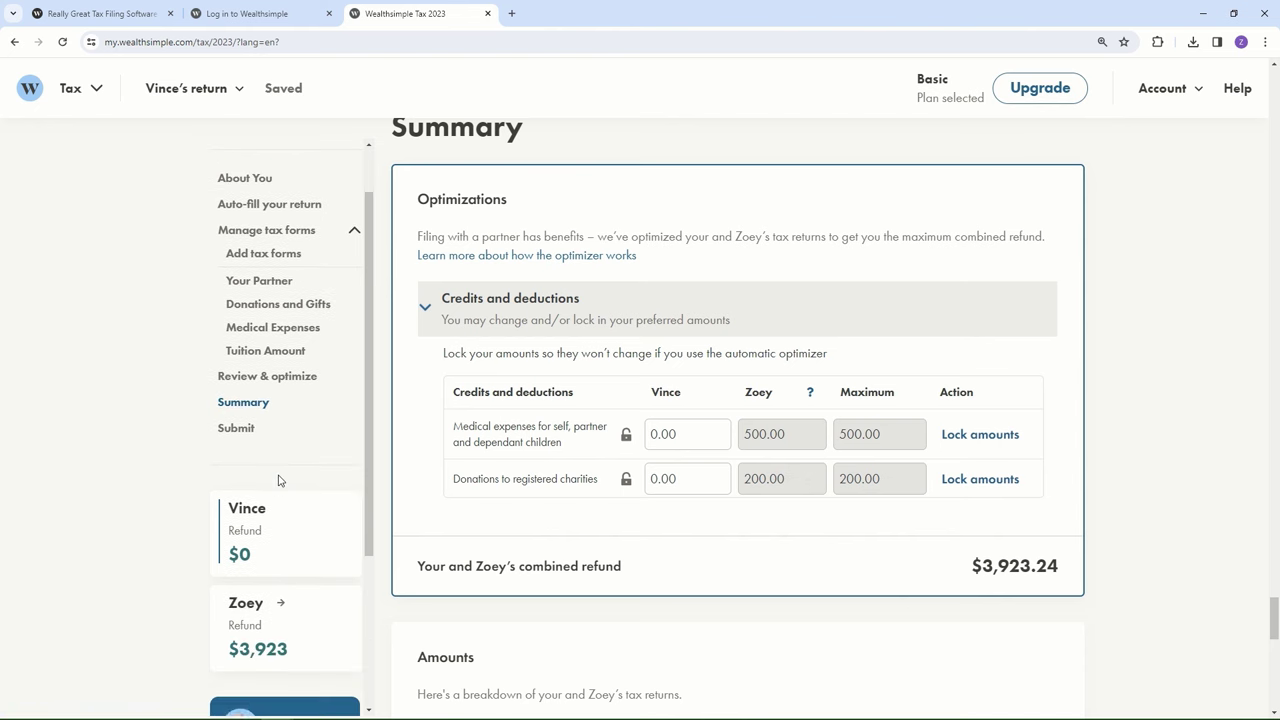
{"action": "scroll", "coordinate": [280, 482], "scroll_direction": "down", "scroll_amount": 3}
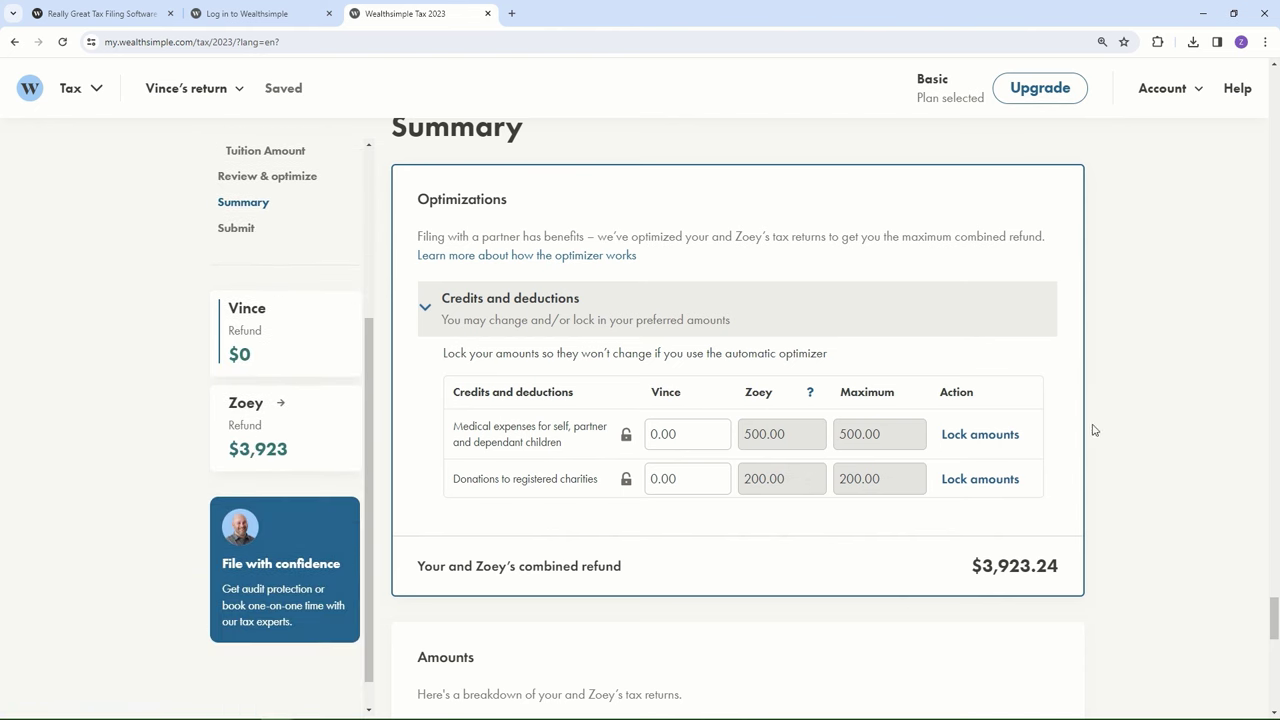
{"action": "scroll", "coordinate": [1194, 437], "scroll_direction": "down", "scroll_amount": 10}
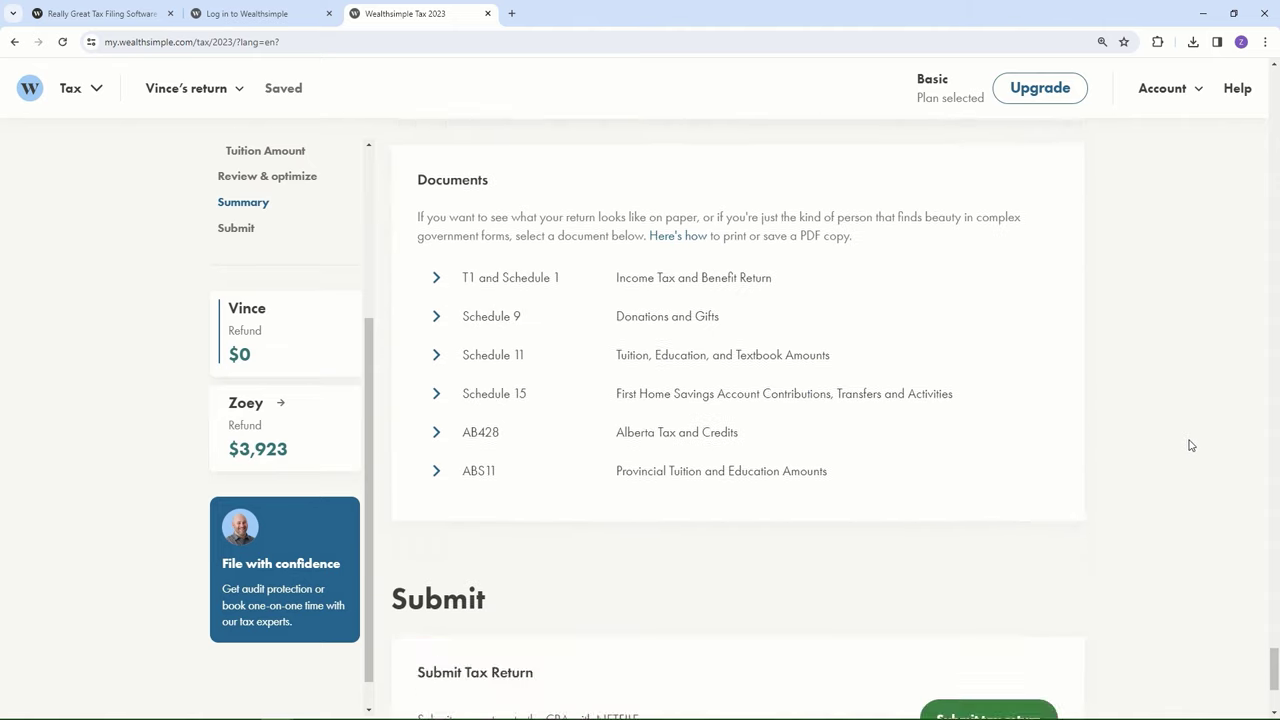